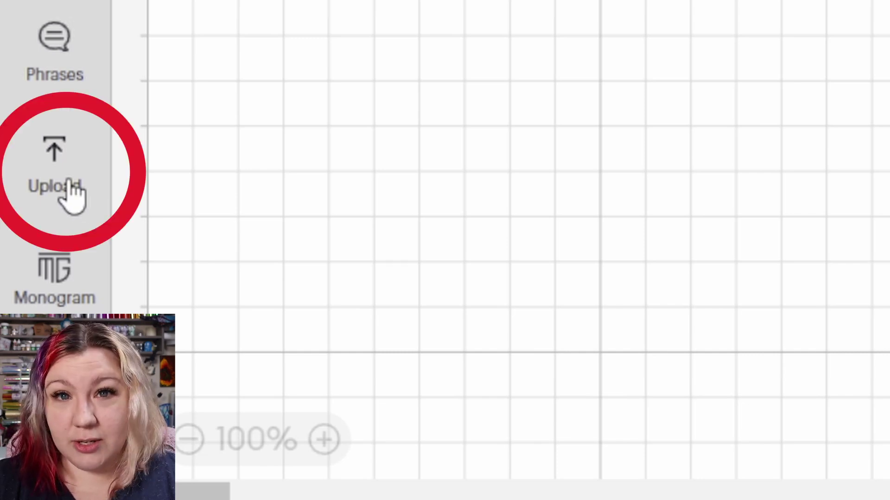
- Upload the snake-venom potion image as a Cut Image and add it to the canvas
left_click(68, 180)
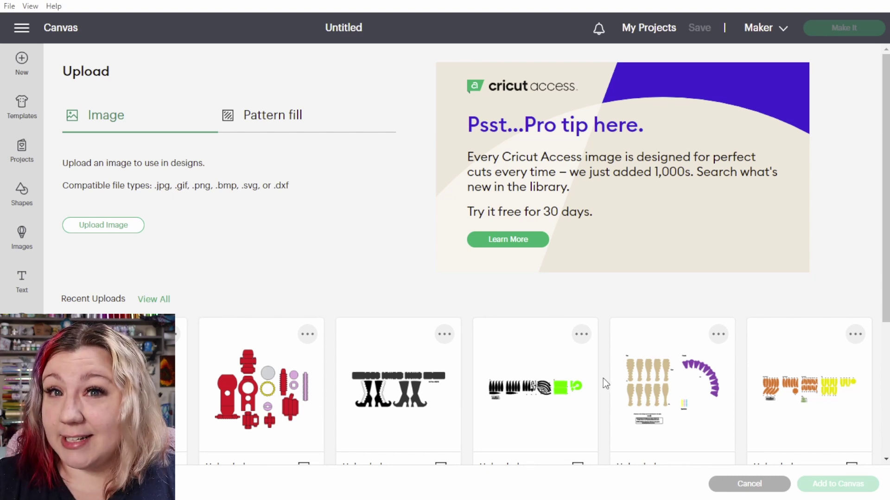
left_click(105, 227)
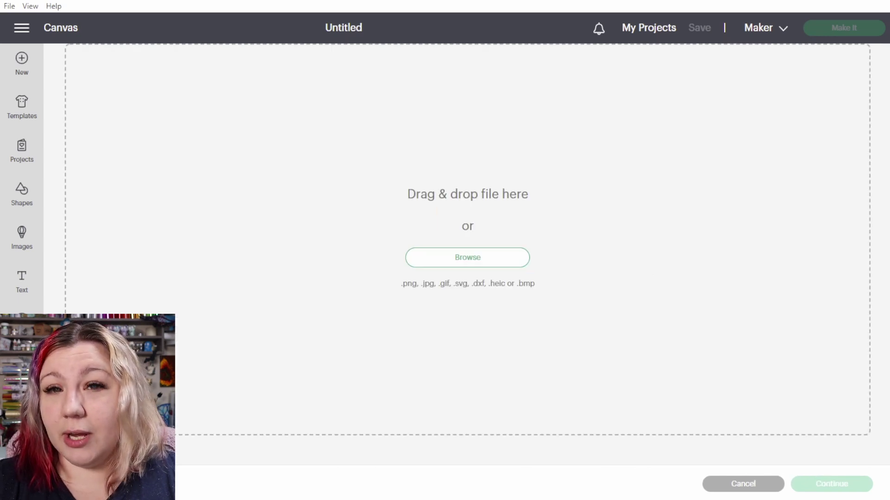
left_click(486, 268)
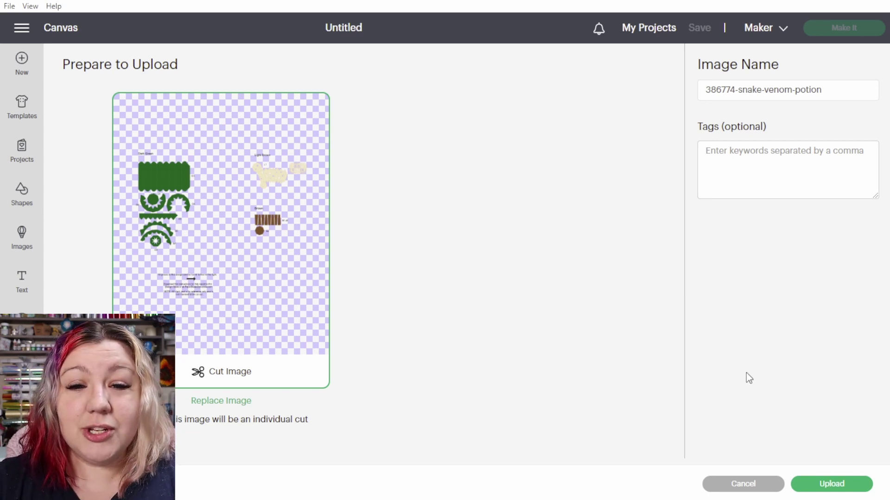
left_click(831, 486)
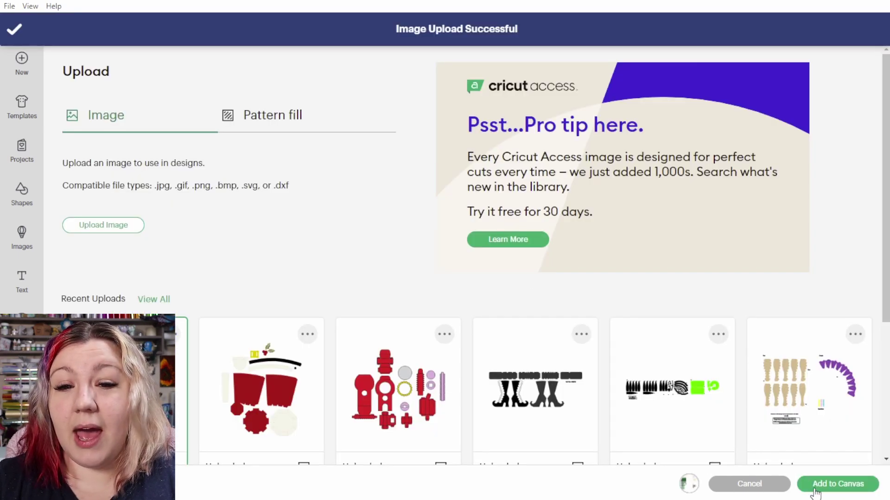
left_click(818, 487)
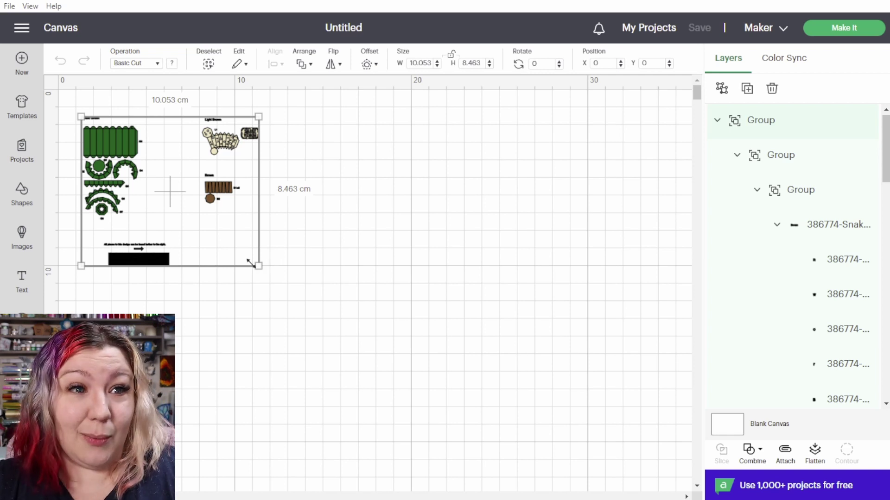
- Scale the potion pieces group to 24.517 × 20.64 cm, zoom in and deselect it
left_click_drag(259, 267, 516, 431)
scroll(162, 232, "up", 3)
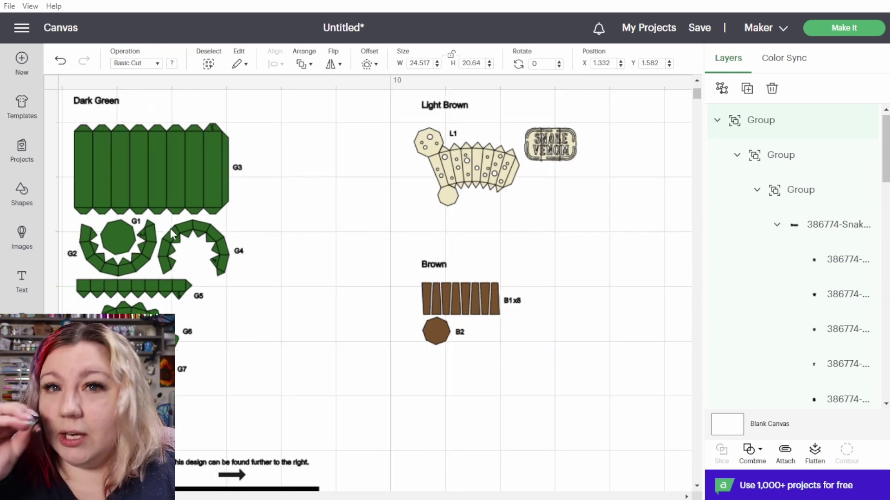
scroll(171, 228, "up", 3)
left_click(171, 232)
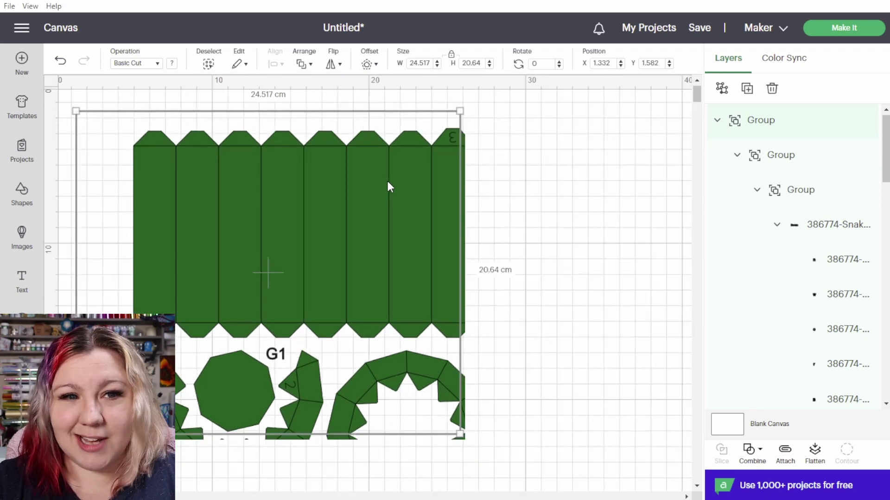
- Ungroup the whole design and shift the Dark Green, Light Brown and Brown groups around
right_click(319, 191)
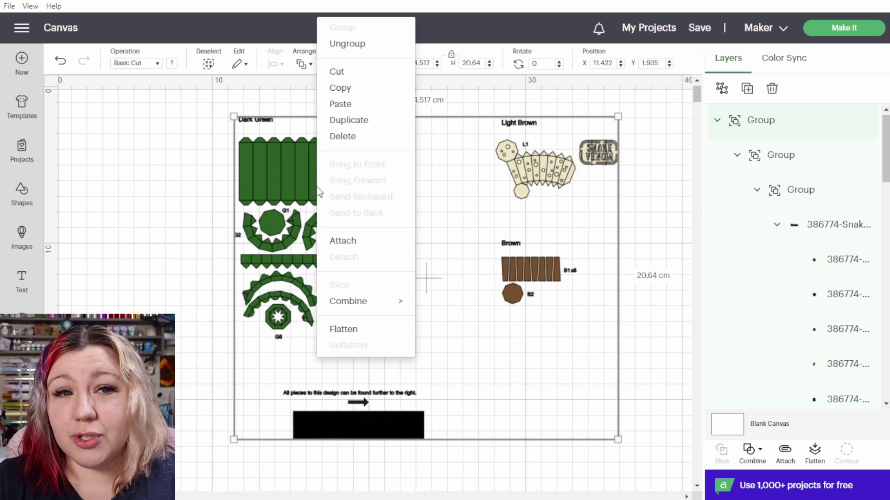
left_click(370, 45)
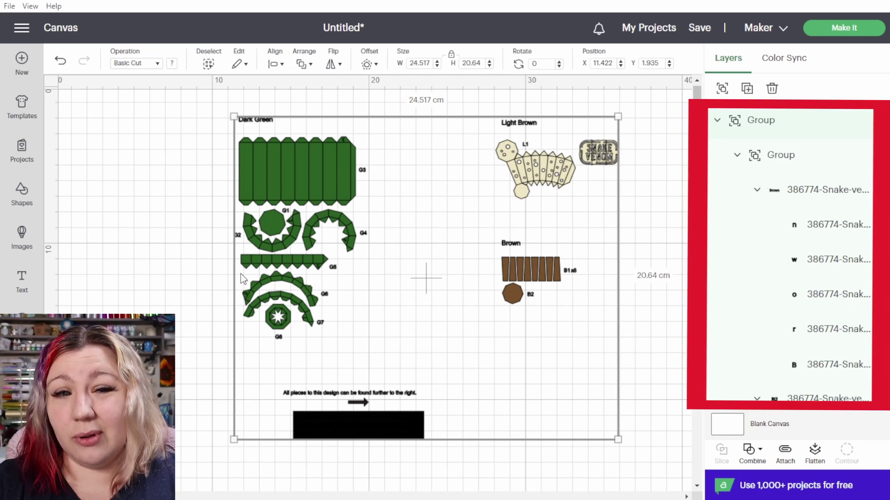
left_click(181, 277)
left_click_drag(297, 171, 212, 167)
mouse_move(539, 171)
left_mouse_down()
mouse_move(540, 227)
mouse_move(554, 182)
left_mouse_up()
mouse_move(533, 269)
left_mouse_down()
mouse_move(553, 268)
mouse_move(540, 270)
left_mouse_up()
left_click_drag(214, 194, 314, 192)
- Ungroup the Dark Green group and delete its labels, note text and black bar
right_click(313, 192)
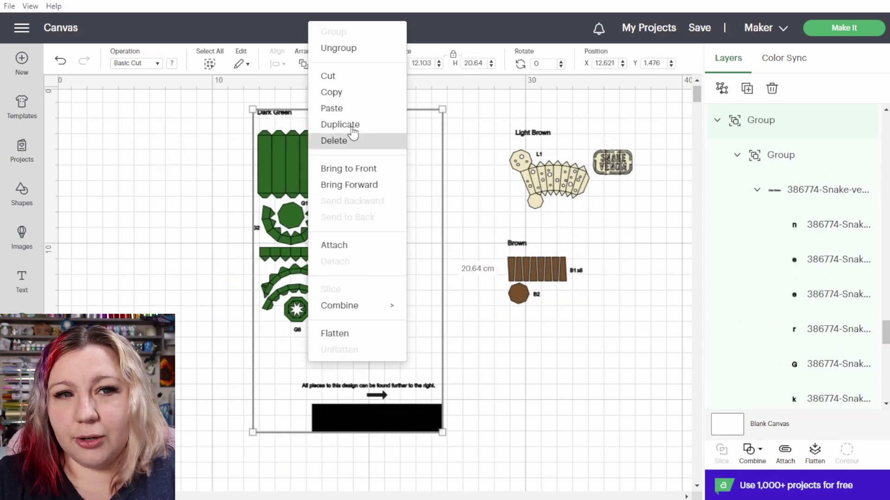
left_click(338, 48)
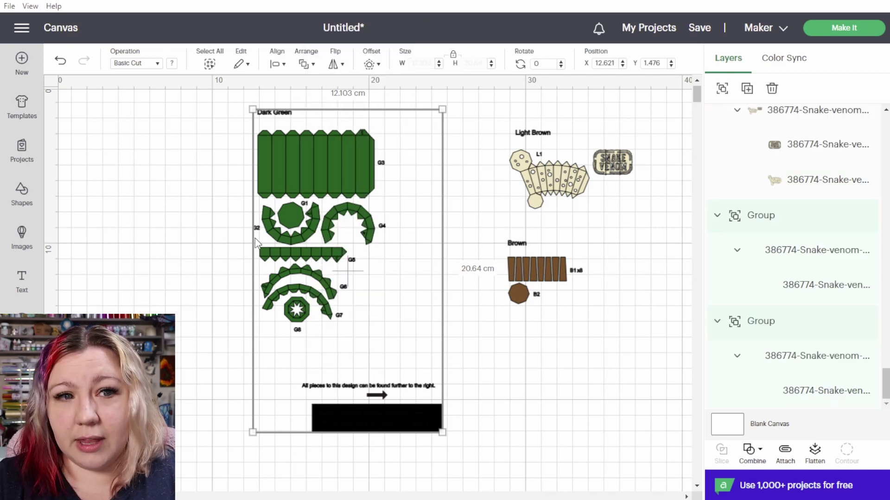
left_click(209, 228)
mouse_move(315, 213)
left_mouse_down()
mouse_move(300, 216)
mouse_move(378, 292)
mouse_move(402, 264)
mouse_move(306, 221)
mouse_move(319, 209)
left_mouse_up()
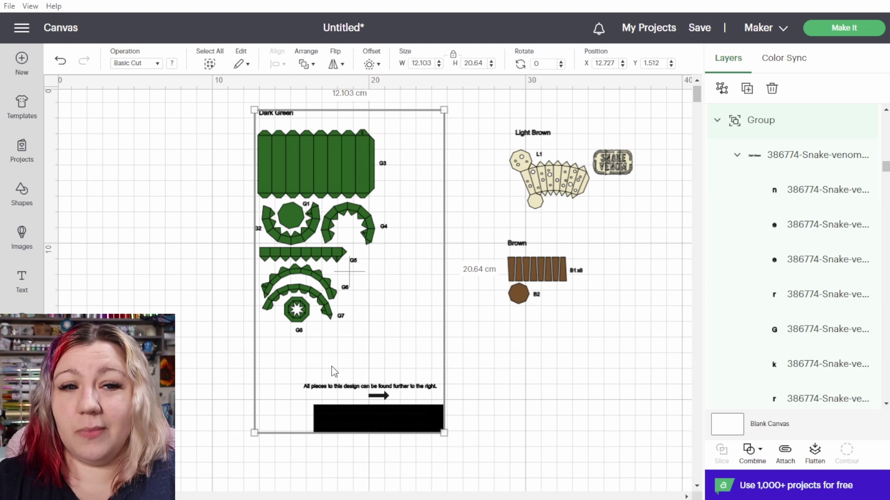
key("Delete")
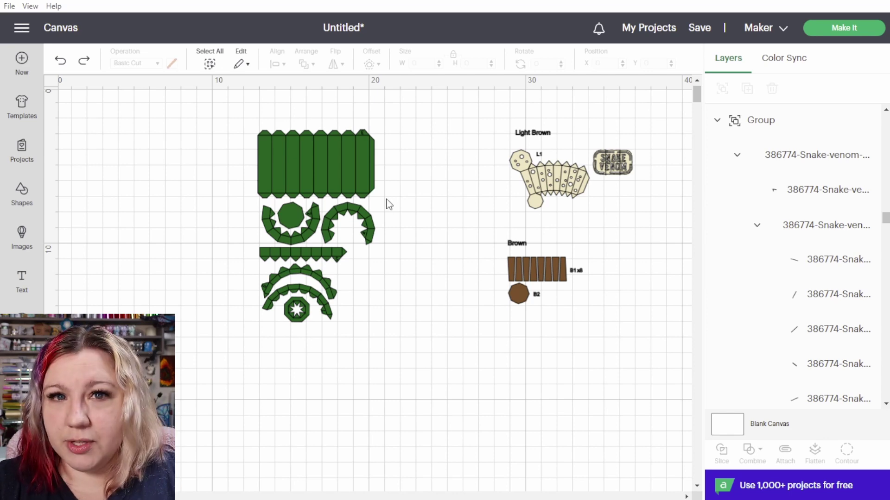
left_click_drag(201, 135, 391, 354)
scroll(156, 265, "up", 3)
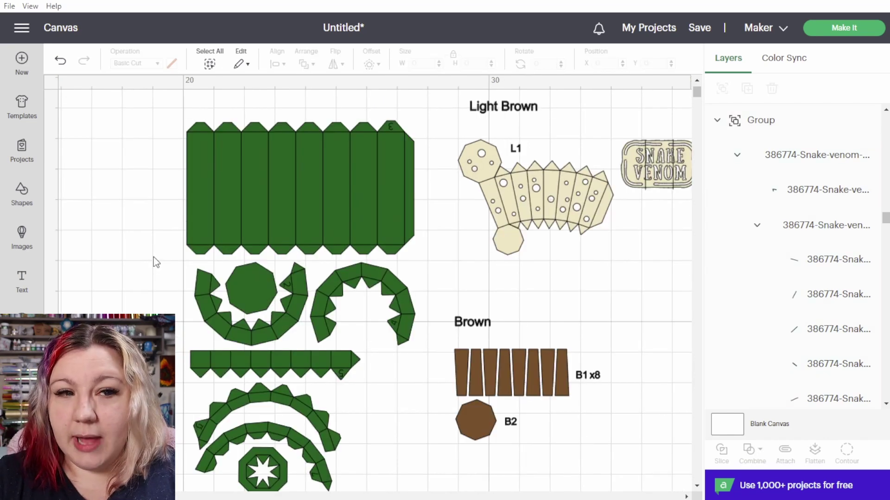
left_click(236, 204)
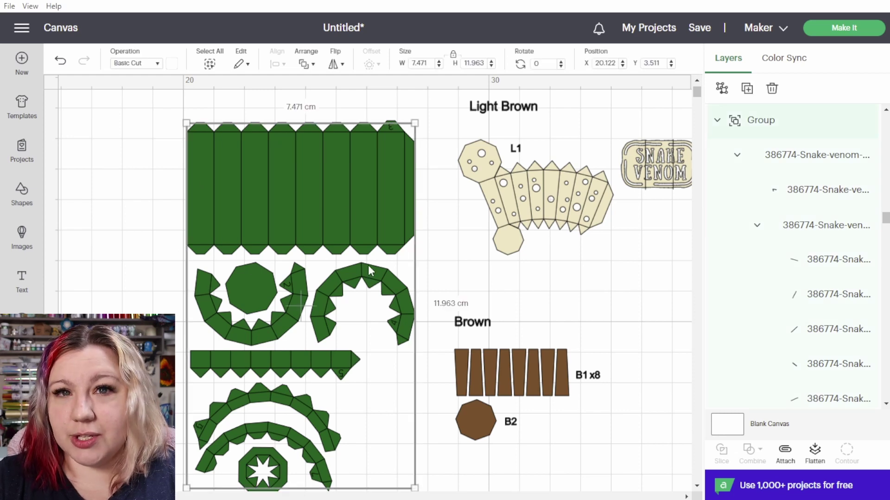
left_click_drag(368, 265, 406, 211)
left_click(246, 194)
left_click_drag(247, 195, 314, 184)
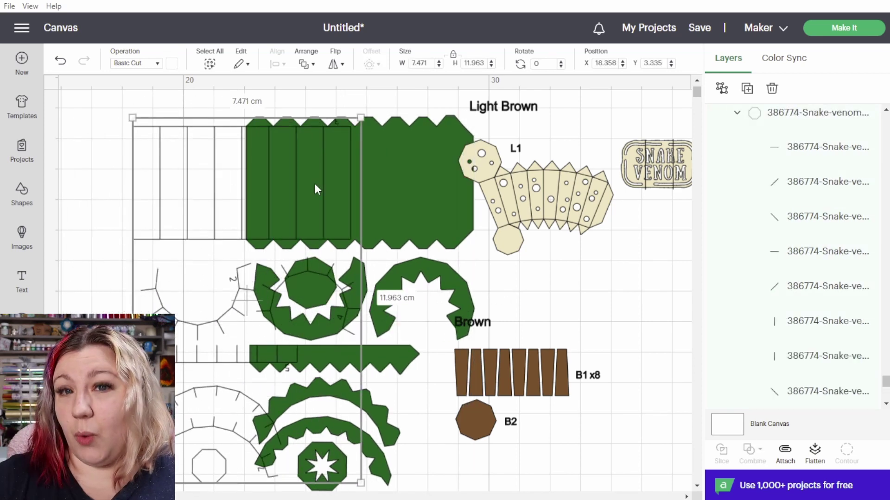
key("ctrl+z")
key("ctrl+z")
key("ctrl+z")
key("ctrl+z")
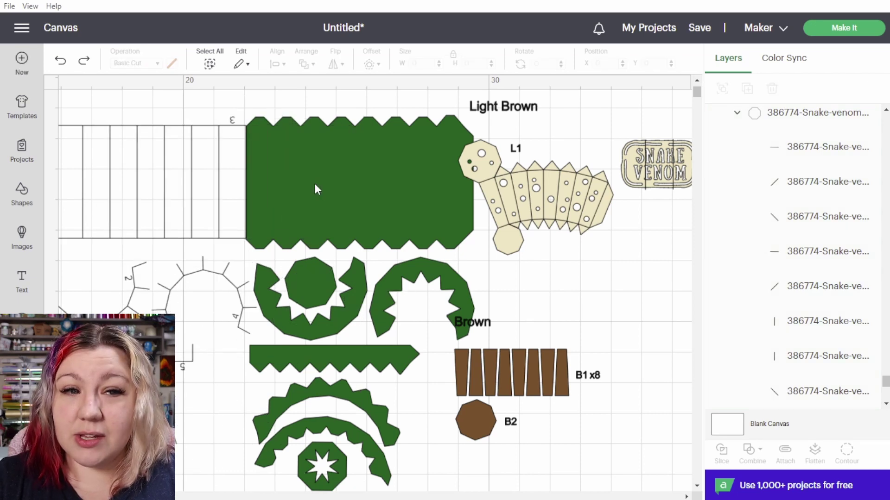
key("ctrl+y")
key("ctrl+y")
left_click(327, 238)
left_click_drag(328, 240, 532, 258)
key("ctrl+z")
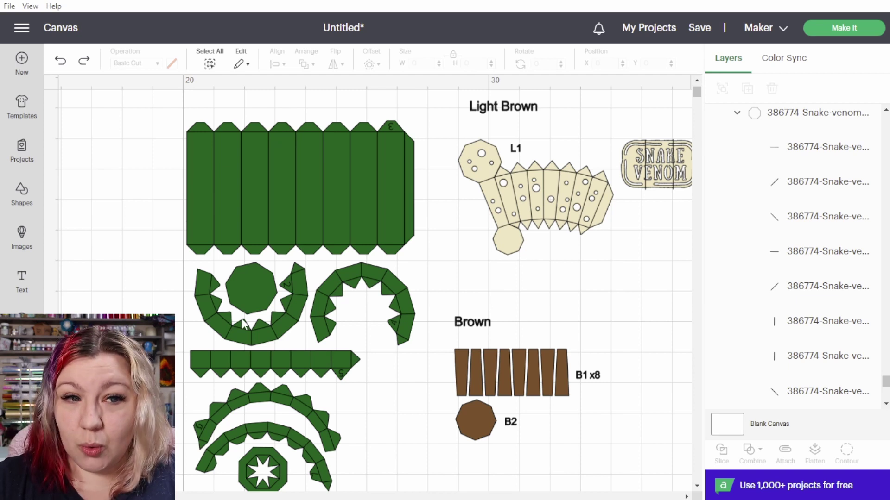
left_click(260, 250)
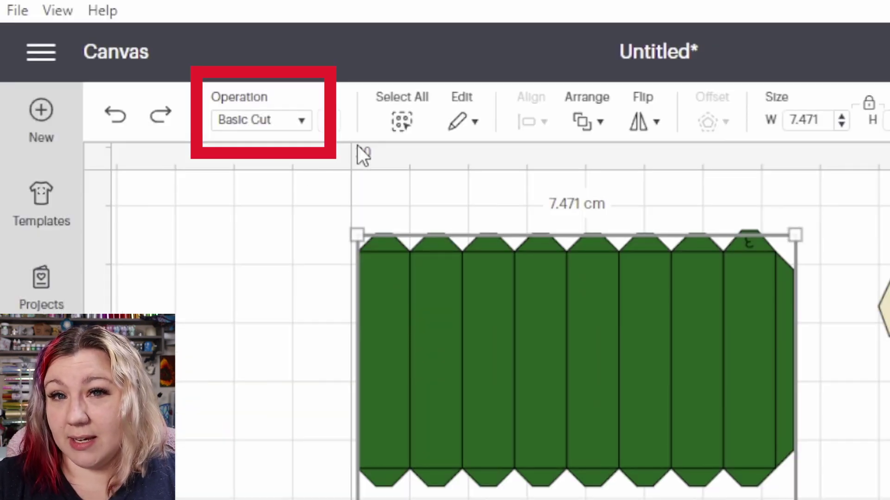
- Change the selected green fold lines' operation from cut to Score
left_click(302, 122)
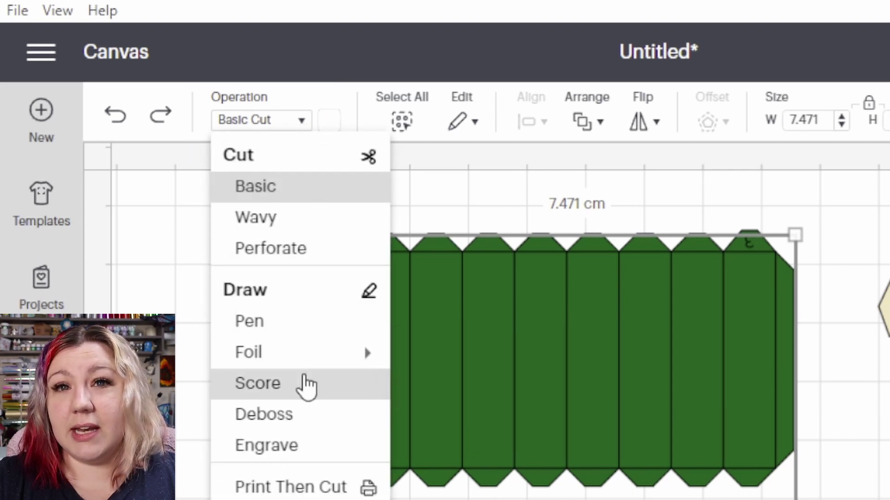
left_click(305, 385)
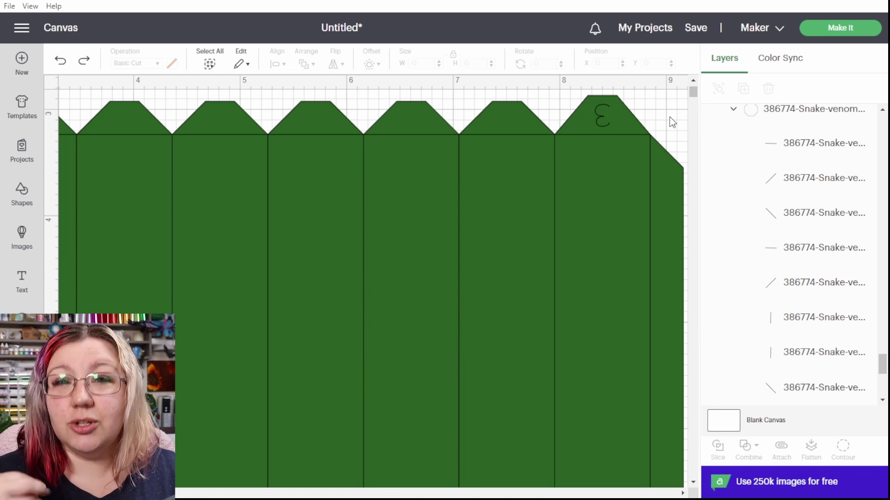
- Set the long green panel's fold lines to Score so they appear dashed
left_click(672, 122)
left_click(158, 64)
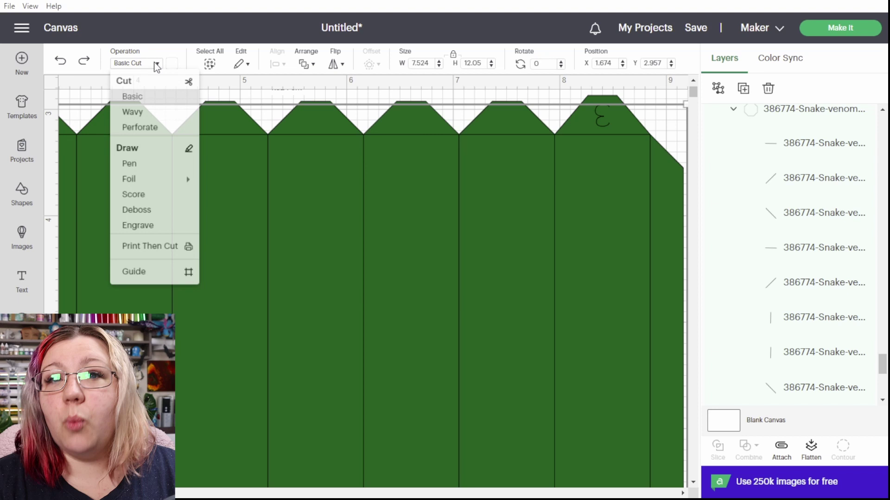
left_click(134, 200)
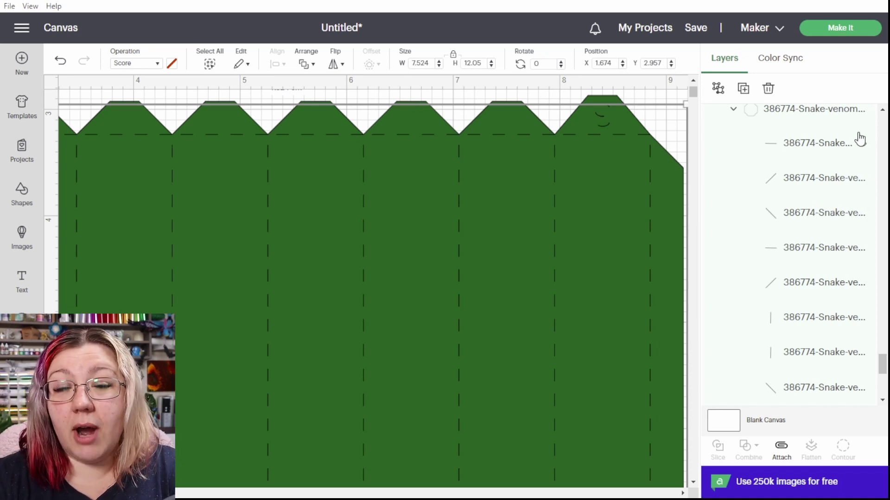
scroll(781, 160, "down", 1)
scroll(779, 164, "down", 3)
scroll(778, 164, "up", 2)
scroll(783, 195, "down", 4)
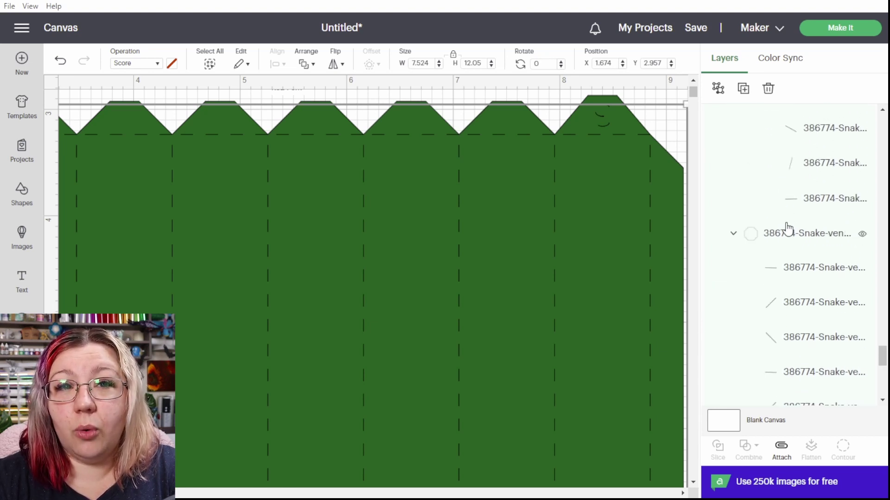
scroll(788, 228, "up", 3)
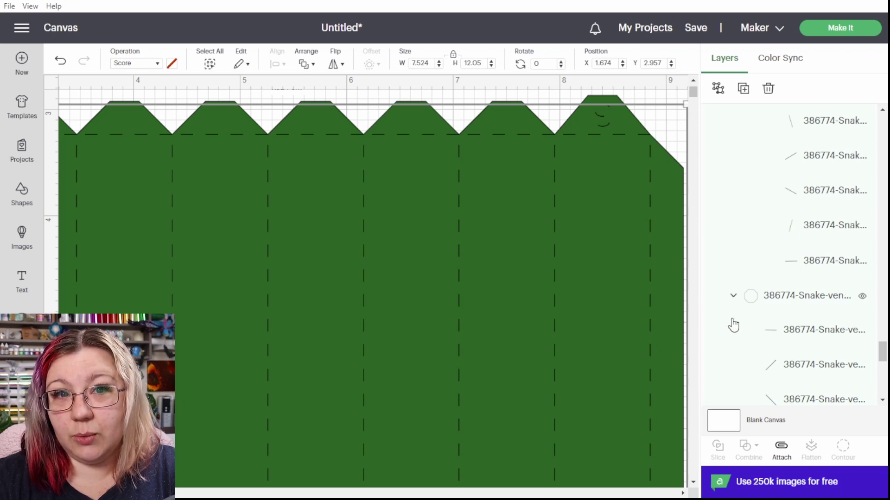
scroll(788, 318, "up", 4)
scroll(791, 320, "up", 3)
scroll(790, 315, "up", 5)
- Undo, then redo the score change so the green arc shows dashed score lines again
left_click(811, 249)
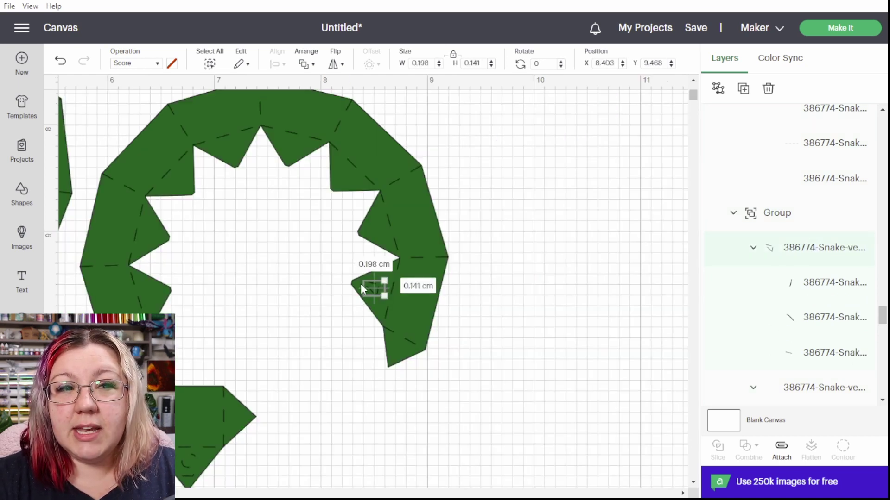
left_click(544, 305)
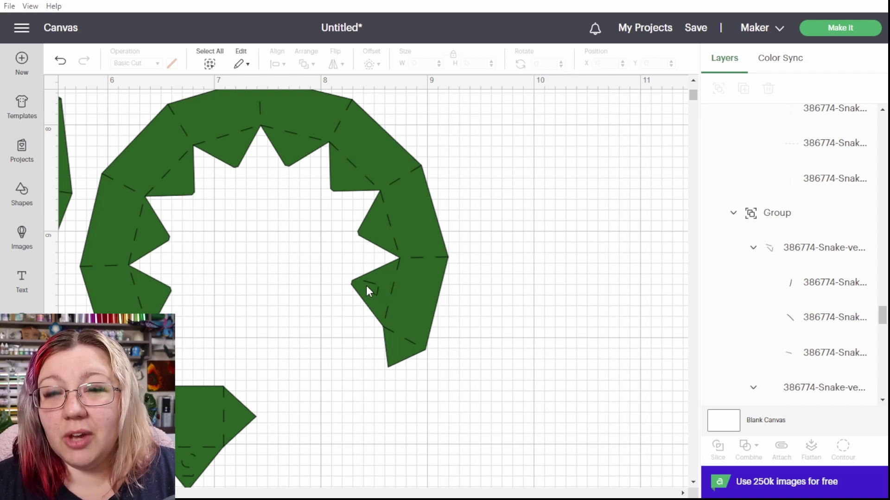
left_click(787, 257)
key("ctrl+z")
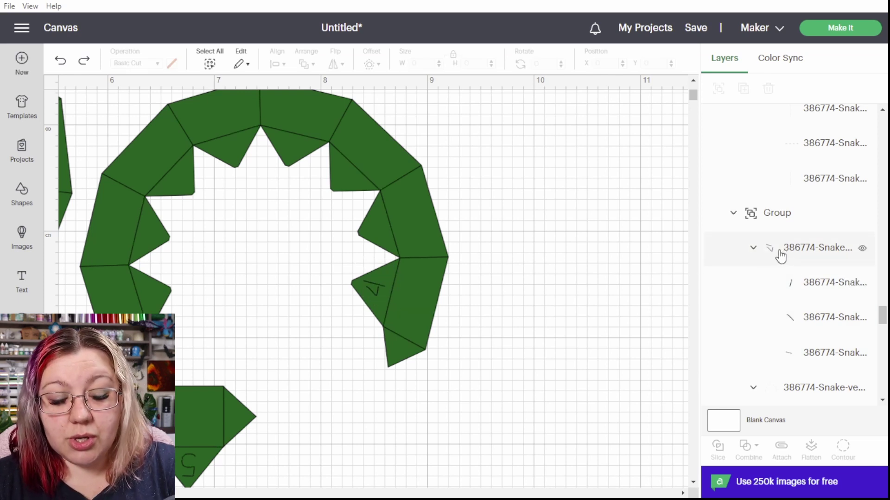
left_click(84, 61)
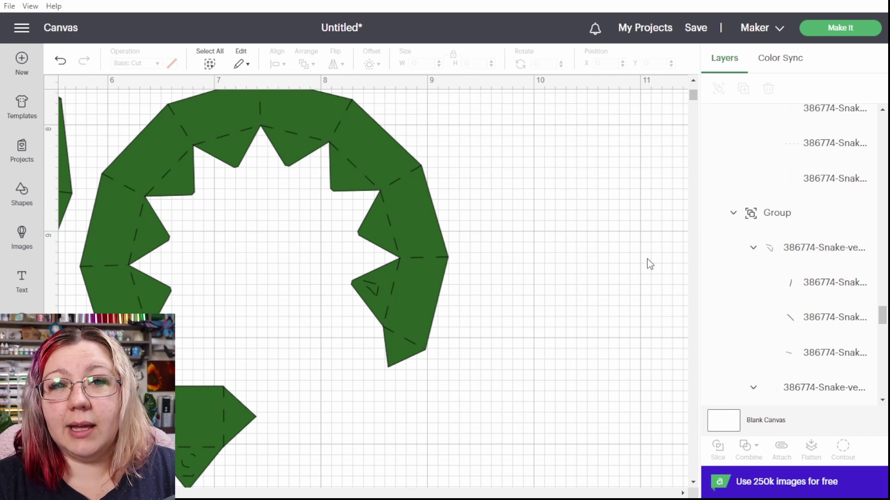
- Set the small number label's operation to Pen and deselect it
left_click(825, 253)
left_click(157, 63)
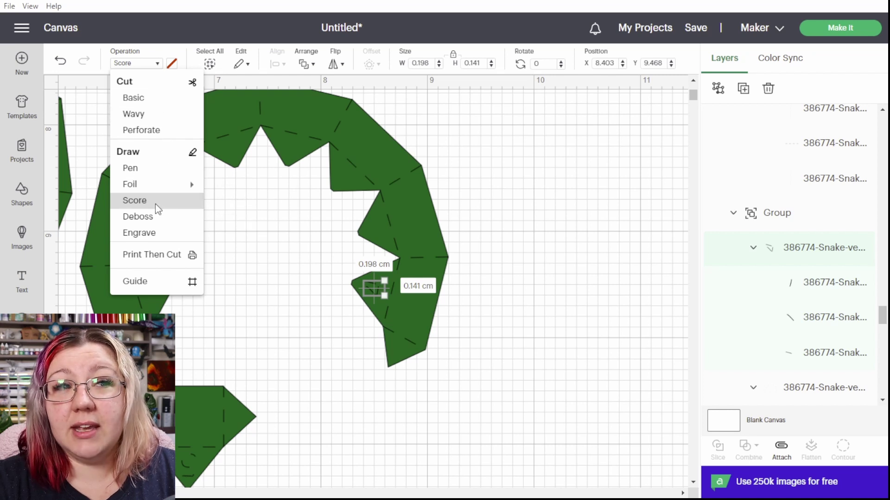
left_click(154, 169)
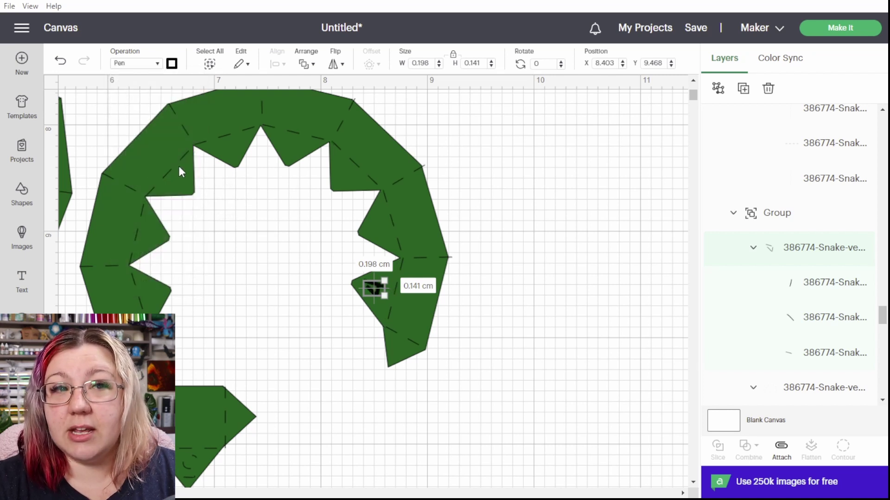
left_click(619, 300)
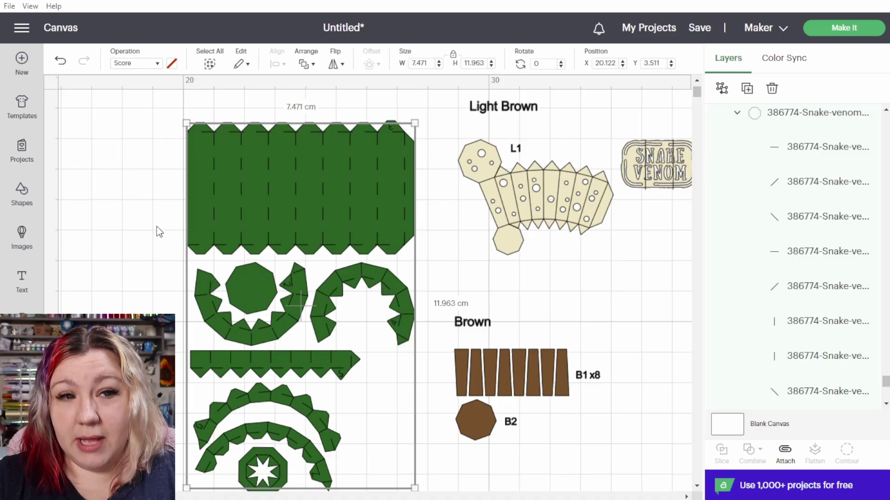
left_click(158, 231)
left_click_drag(147, 198, 302, 322)
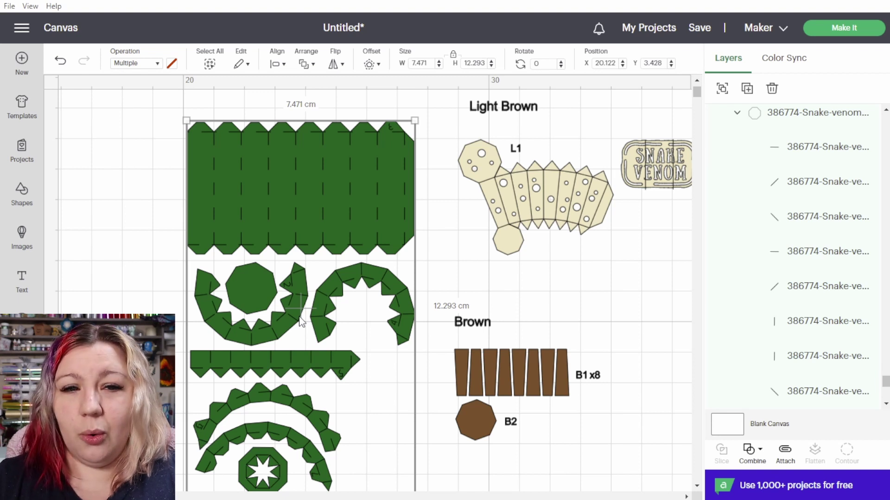
- Ungroup the green pieces group and marquee-select all the separate green pieces
left_click(135, 155)
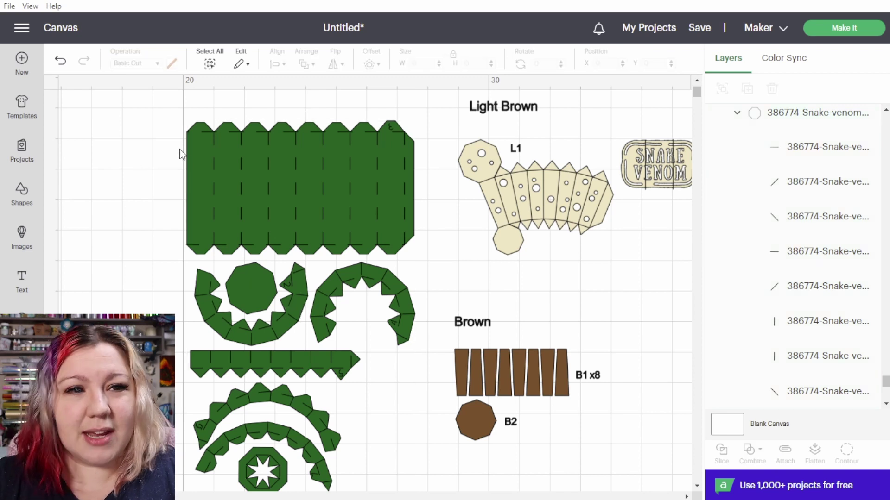
left_click(215, 172)
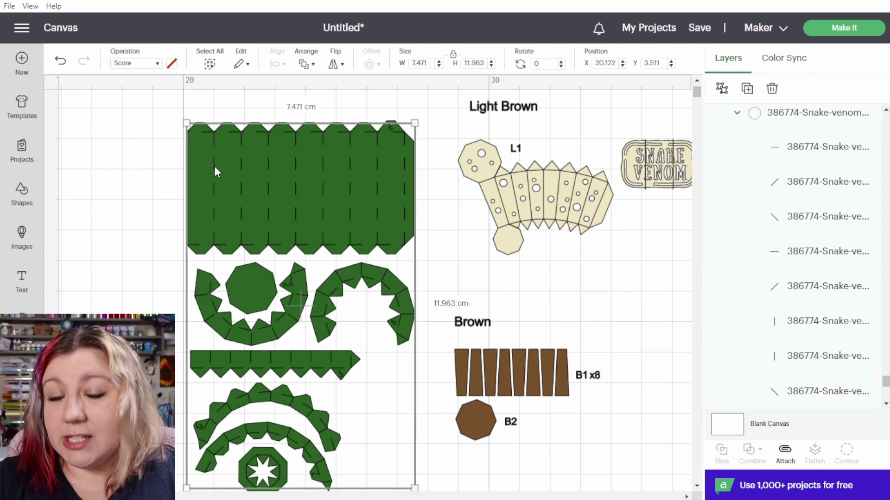
right_click(216, 167)
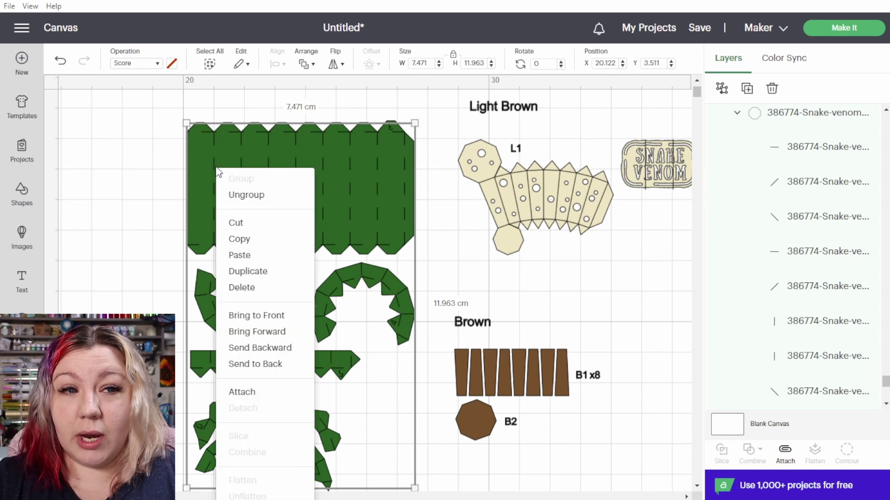
left_click(249, 196)
left_click(147, 184)
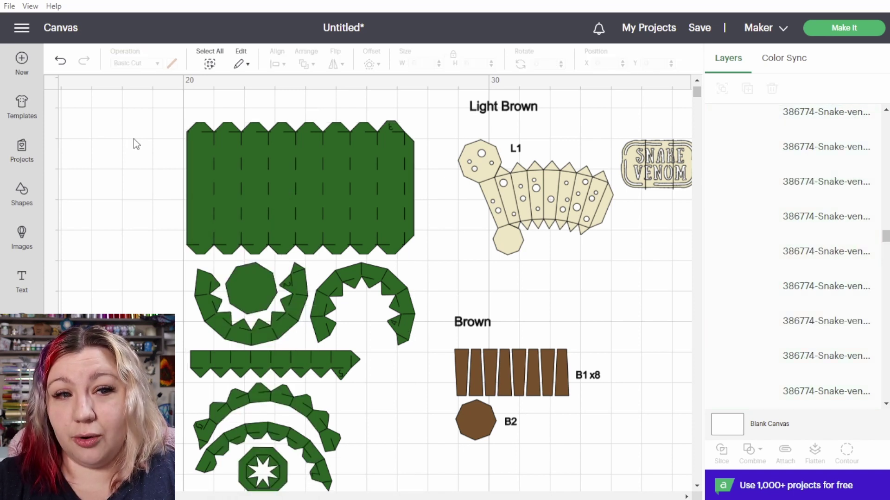
left_click_drag(133, 107, 434, 229)
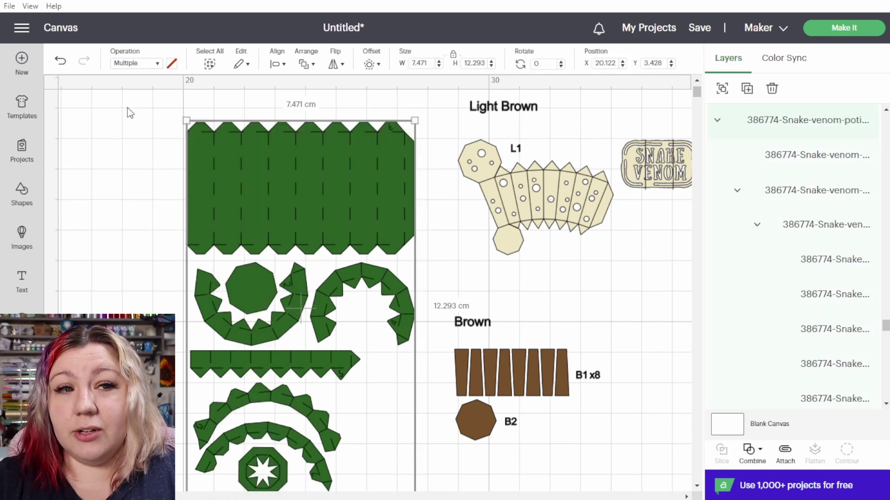
left_click_drag(126, 107, 420, 259)
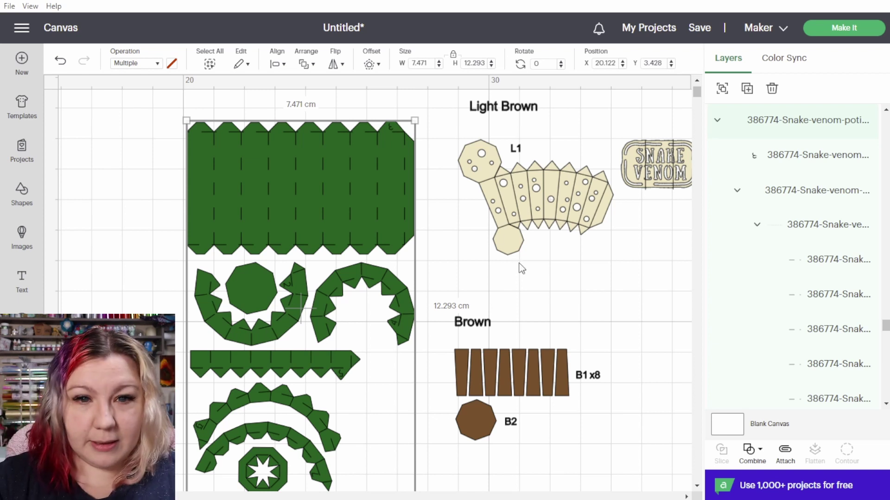
- Ungroup the remaining green pattern group from its row in the Layers panel
left_click(426, 242)
left_click(416, 234)
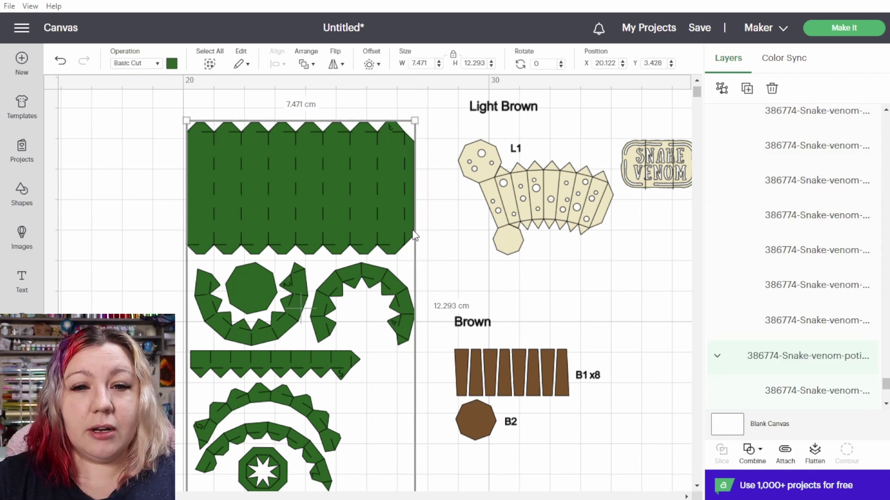
scroll(790, 341, "down", 3)
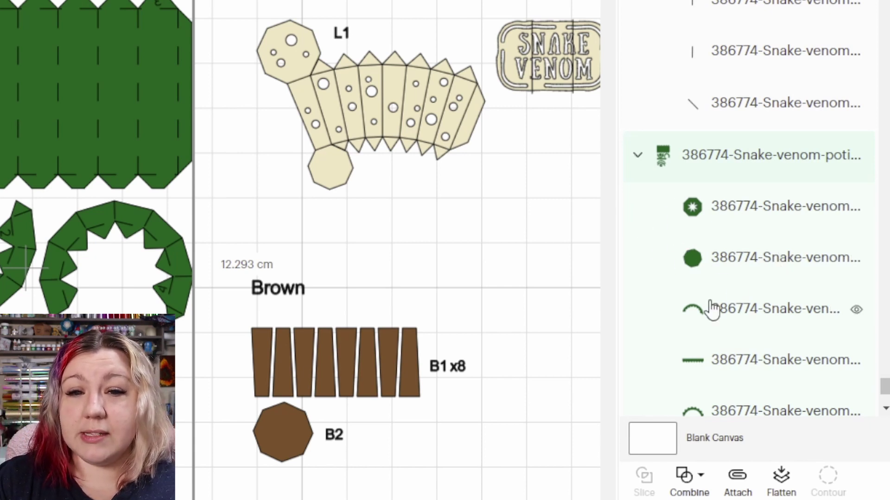
scroll(774, 373, "down", 2)
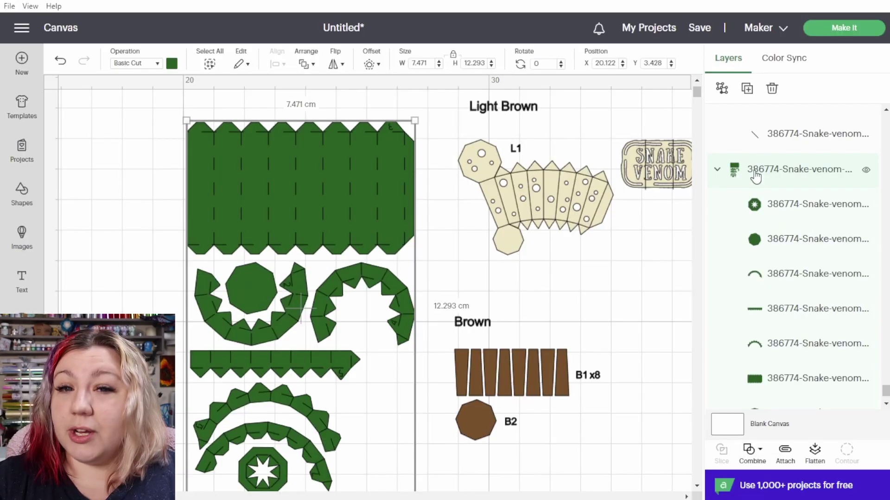
right_click(693, 67)
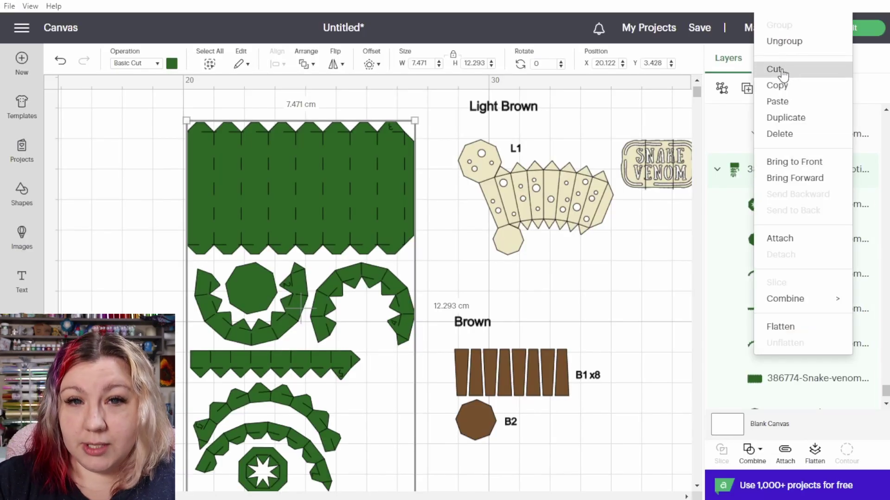
left_click(783, 43)
- Marquee-select the large rectangular green panel and move it slightly up and left
left_click(122, 154)
left_click_drag(152, 93, 427, 257)
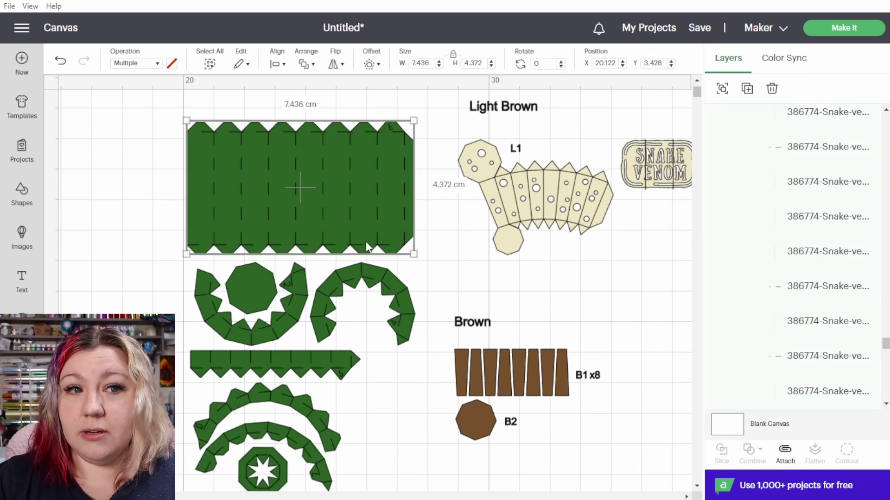
left_click_drag(260, 162, 303, 192)
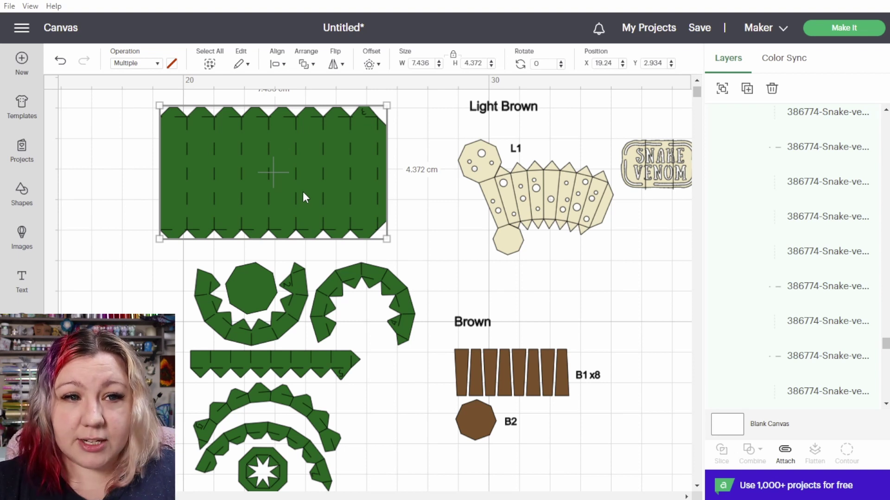
- Attach the large panel's score lines and move it up-left, undoing a trial arc attach
right_click(304, 197)
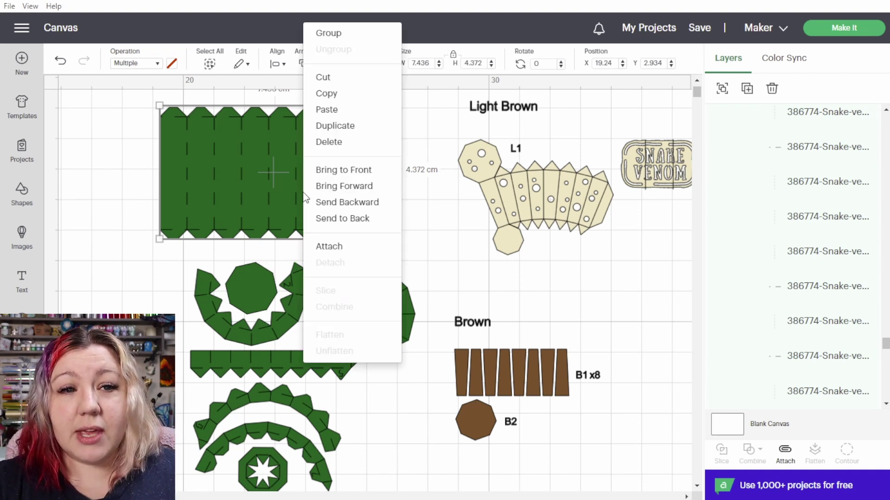
left_click(331, 250)
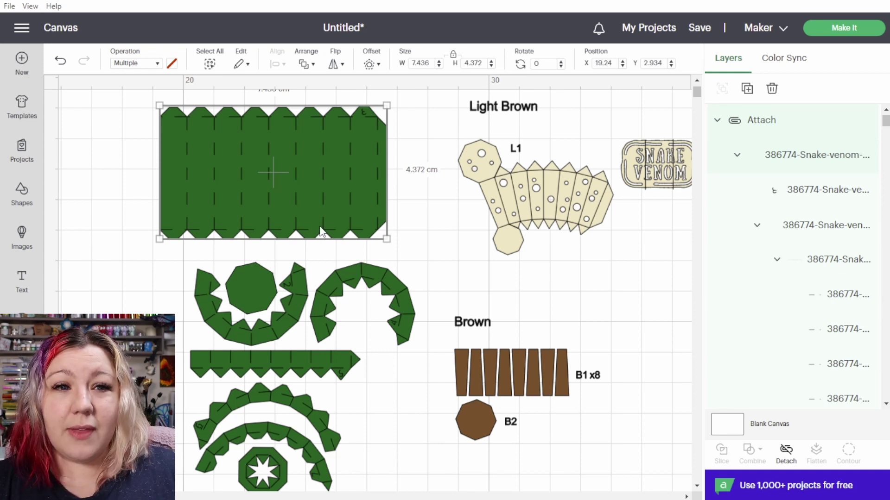
left_click_drag(304, 200, 262, 151)
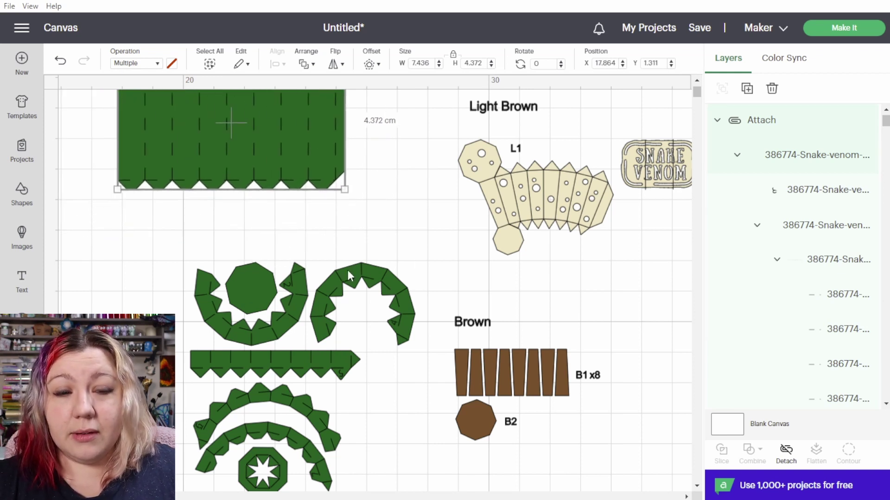
left_click_drag(361, 269, 396, 228)
right_click(396, 228)
left_click(423, 278)
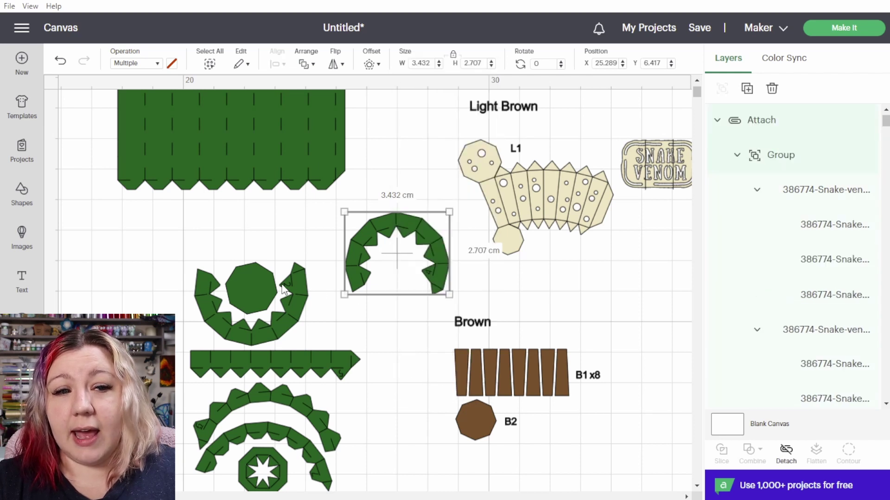
key("ctrl+z")
- Attach score lines to the U-shaped piece and the long strip, placing the strip below the panel
left_click_drag(166, 253, 103, 277)
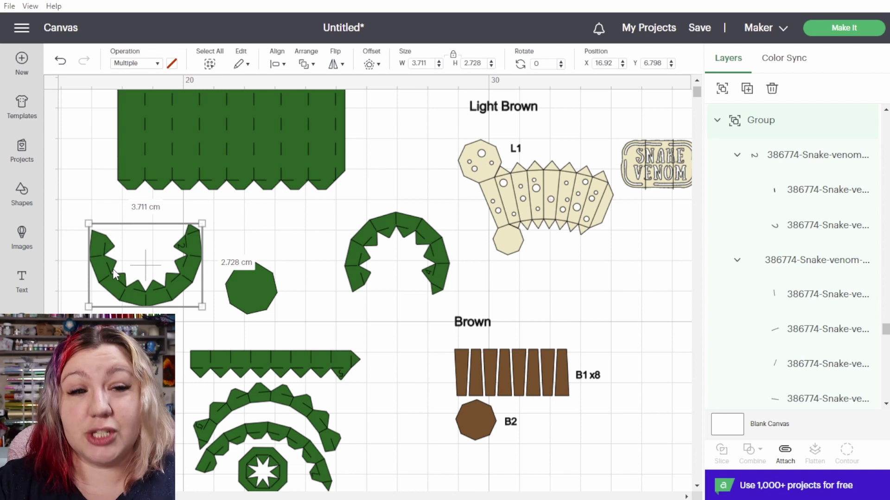
right_click(113, 269)
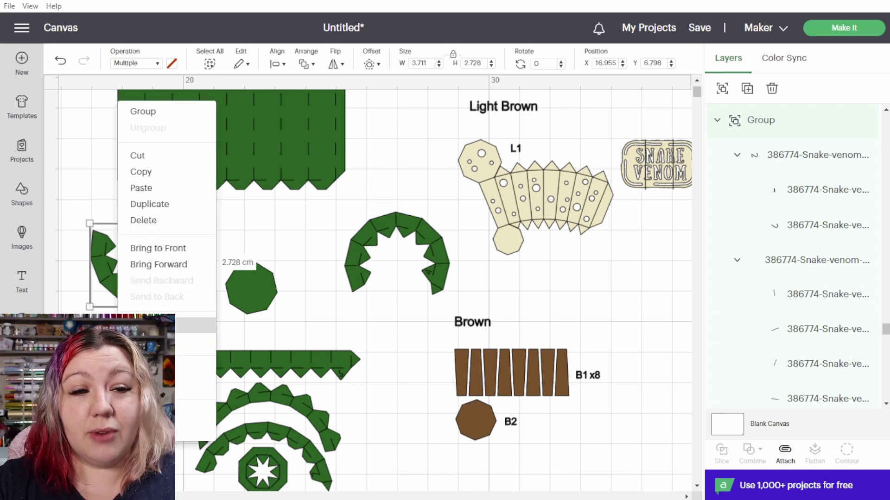
left_click(195, 325)
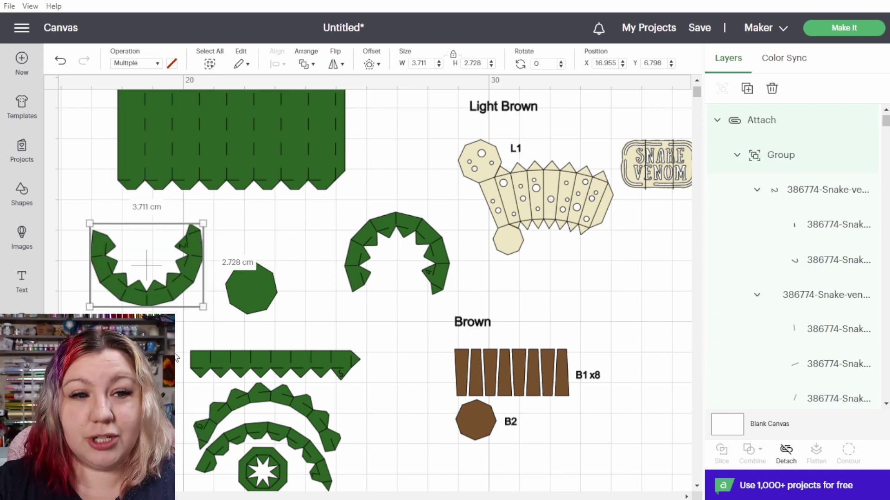
left_click_drag(273, 363, 237, 202)
right_click(232, 346)
left_click(213, 231)
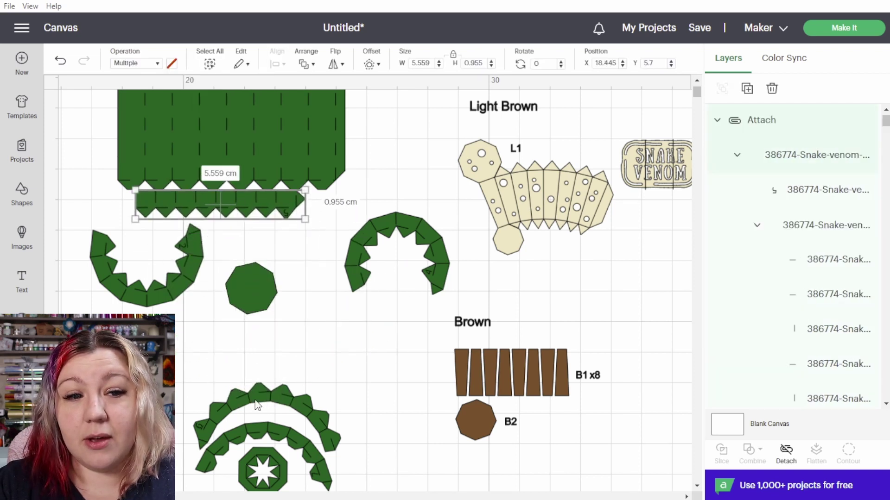
- Attach score lines to the upper and lower green arcs and pull them apart
left_click_drag(272, 399, 231, 340)
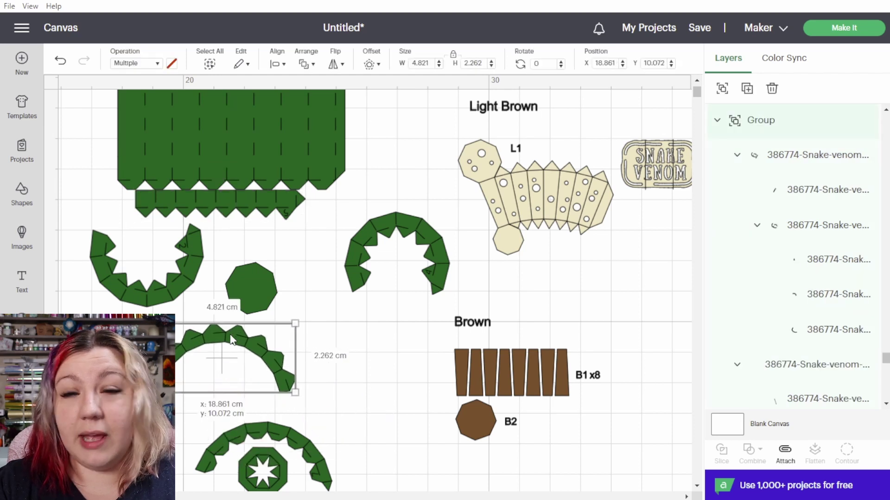
right_click(231, 340)
left_click(260, 391)
left_click_drag(259, 390, 160, 281)
left_click_drag(252, 434, 250, 364)
right_click(260, 359)
left_click(278, 235)
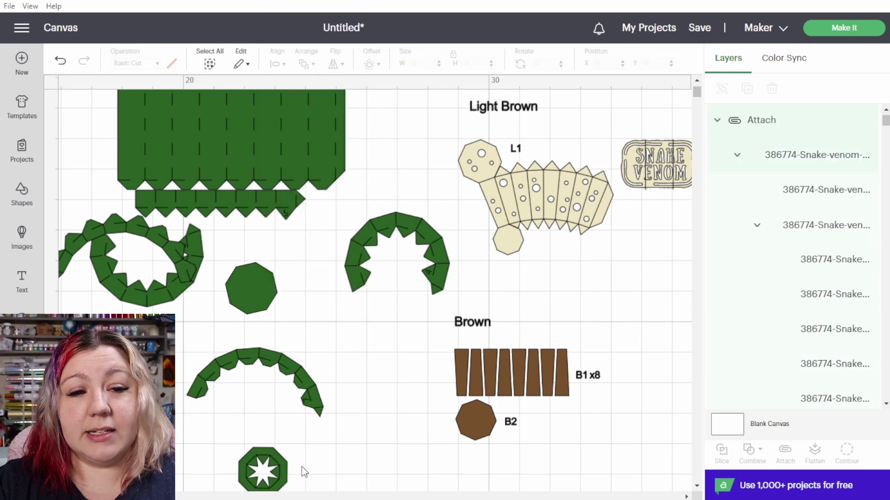
left_click(281, 465)
- Attach the 1.591 cm starred octagon's score lines and move the snake arc left beside the others
left_click(435, 353)
scroll(434, 353, "down", 3)
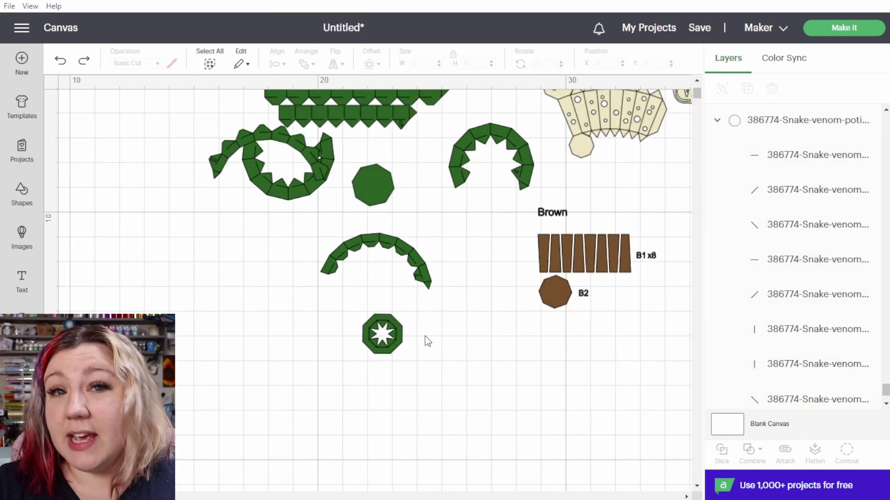
left_click_drag(423, 372, 336, 306)
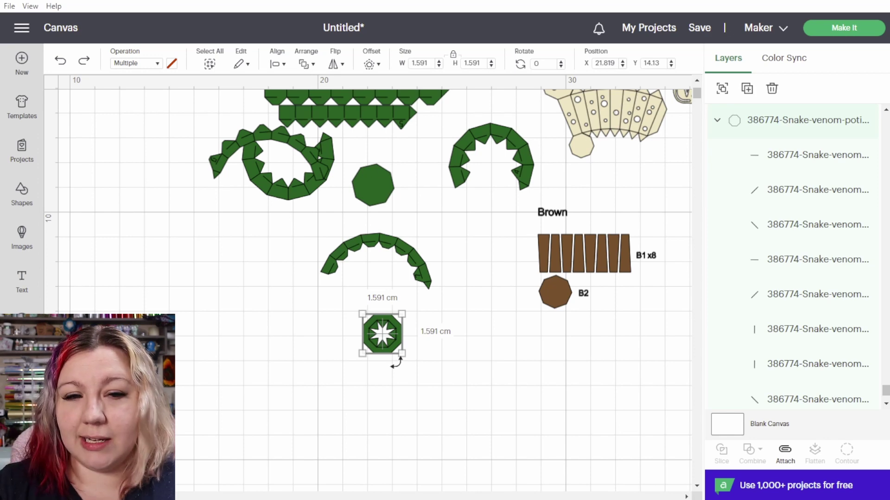
scroll(396, 363, "up", 5)
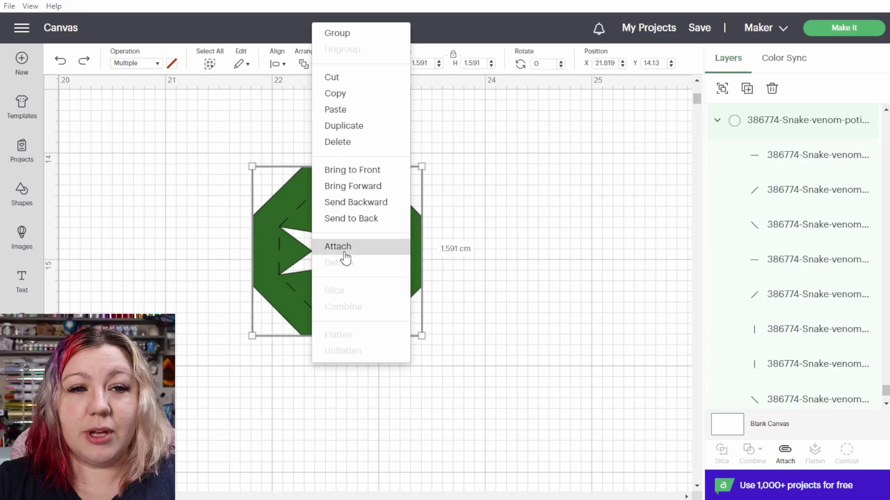
left_click(343, 248)
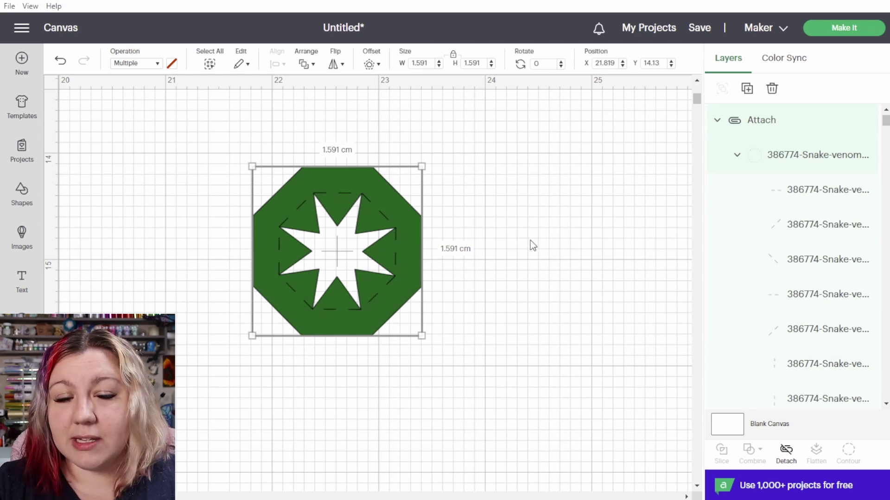
scroll(530, 240, "down", 3)
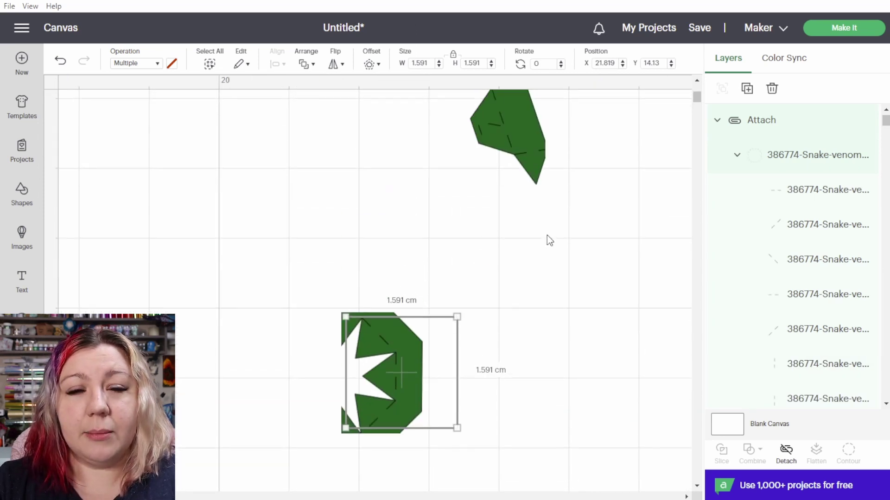
scroll(547, 235, "up", 3)
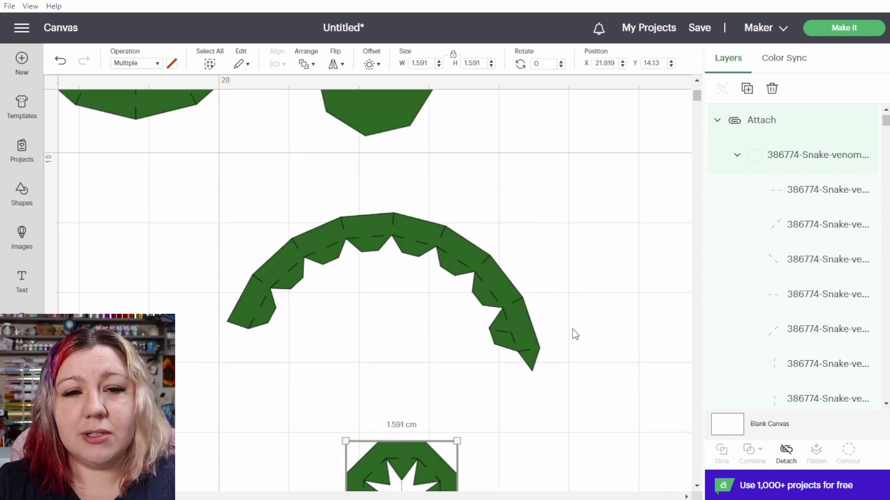
left_click_drag(498, 299, 444, 284)
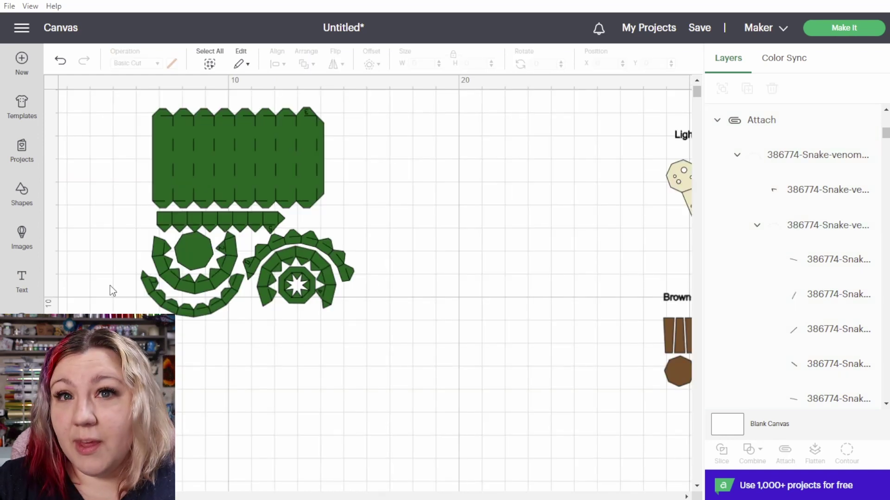
- Rotate the lower-left snake arc piece slightly so it sits straighter
left_click(212, 313)
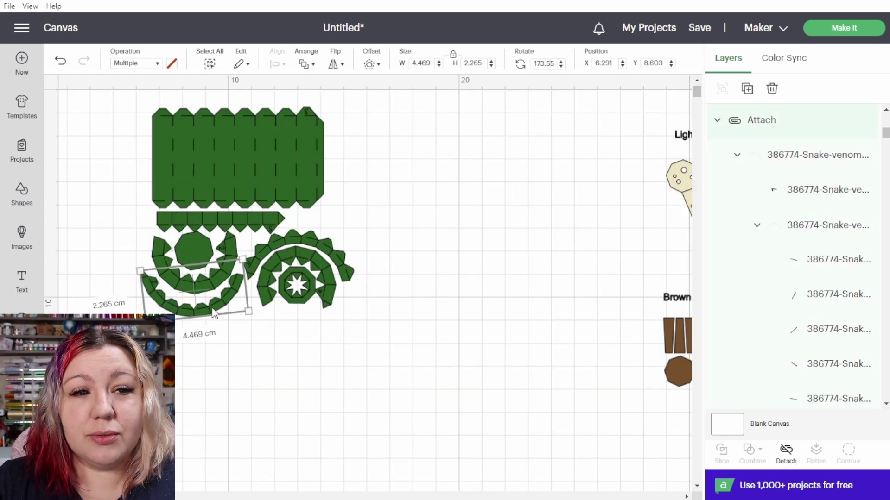
left_click_drag(248, 312, 226, 287)
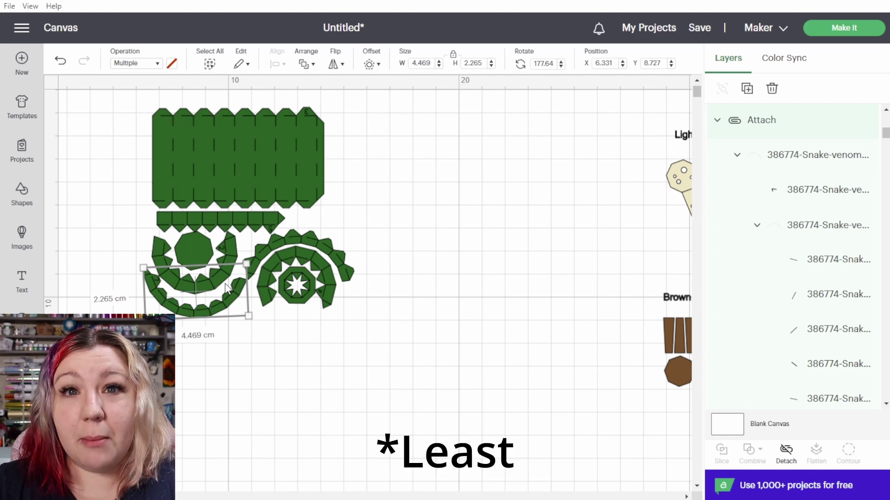
left_click_drag(419, 317, 307, 261)
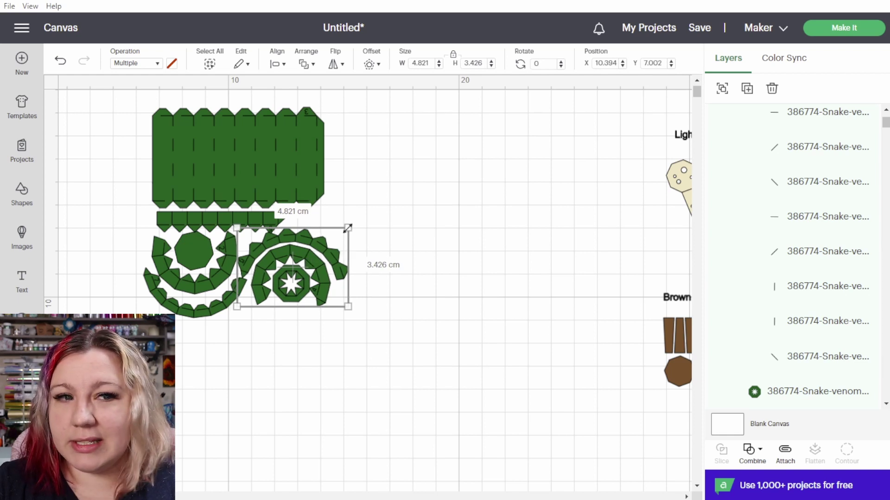
- Marquee-select all the green snake pieces and drag them together to the mat's top-left corner
left_click_drag(445, 358, 258, 162)
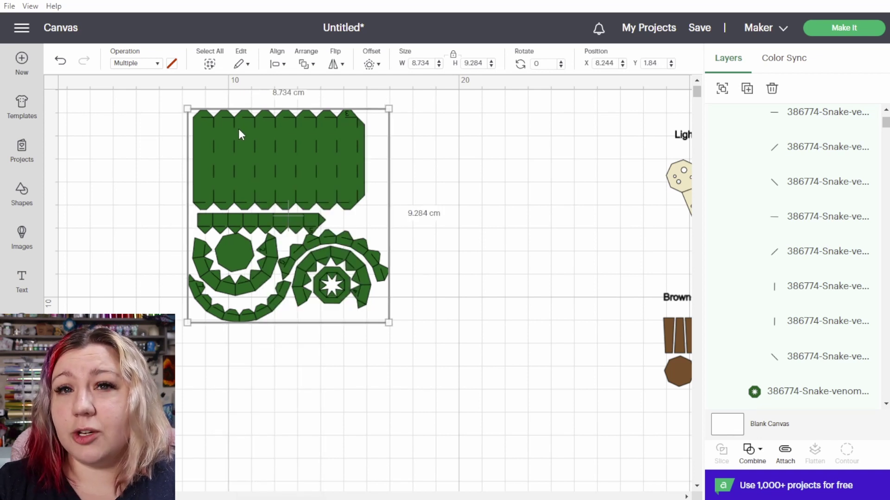
right_click(257, 136)
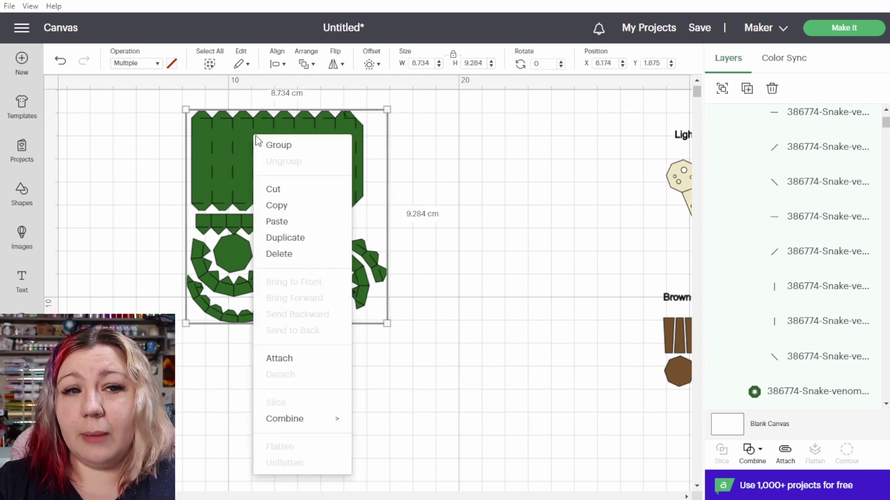
left_click(303, 364)
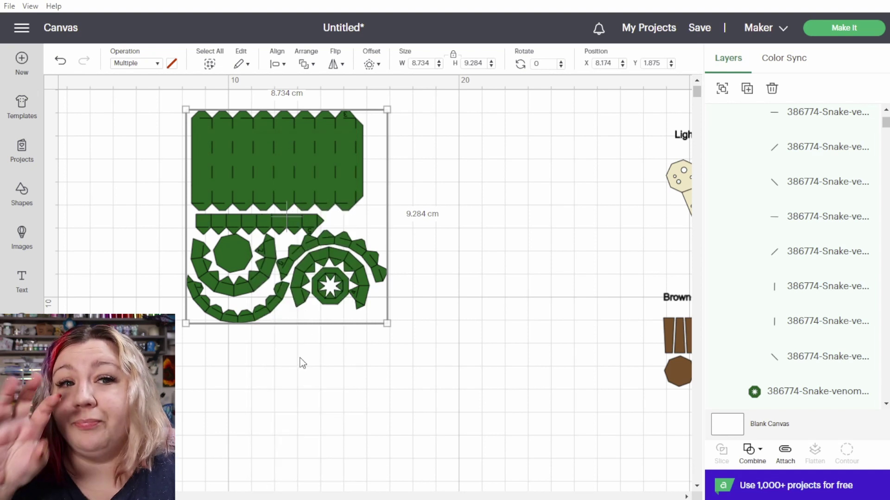
left_click_drag(283, 295, 139, 277)
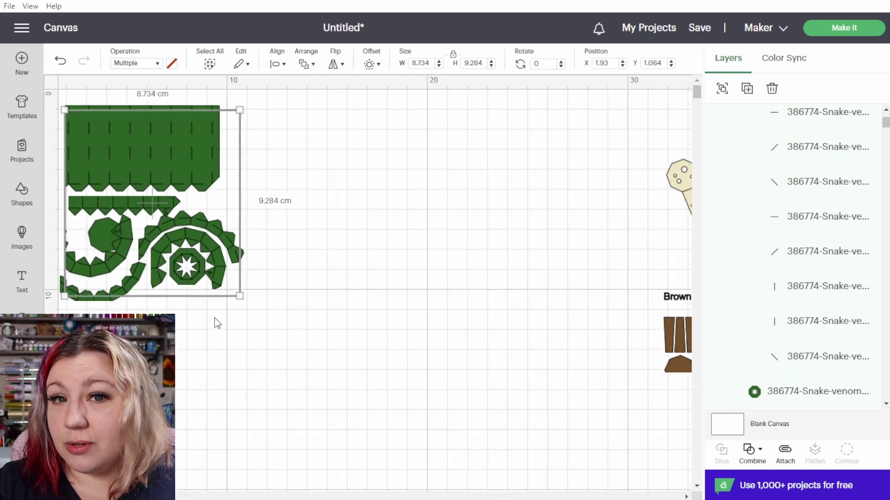
scroll(214, 321, "down", 1)
scroll(371, 278, "right", 5)
scroll(297, 212, "up", 2)
left_click(297, 212)
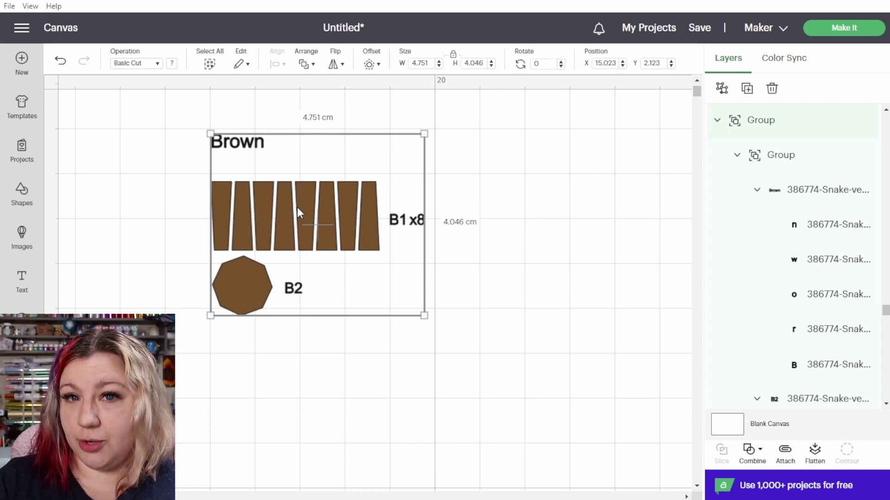
- Delete the Brown, B1 x8 and B2 text labels from the brown pieces
left_click(811, 193)
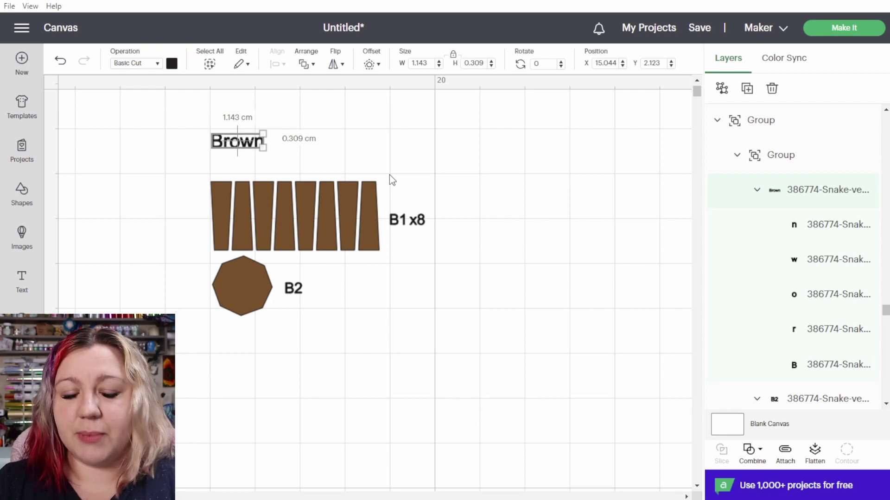
key("Delete")
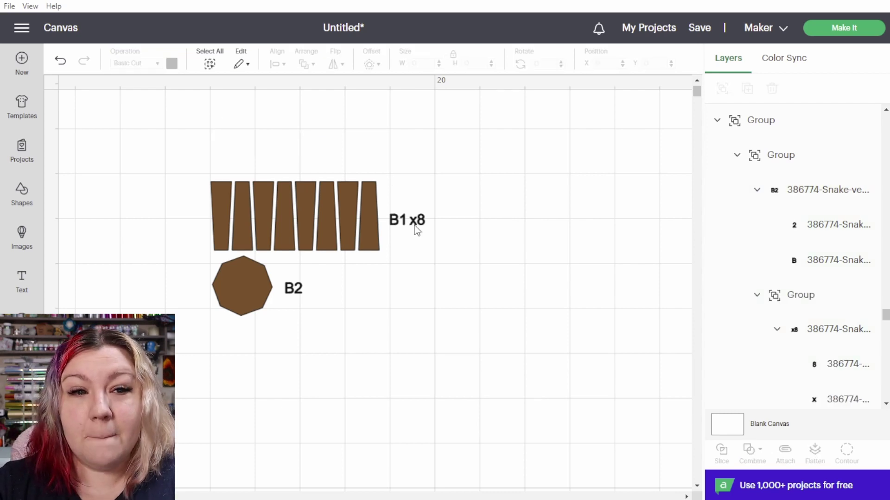
left_click(401, 227)
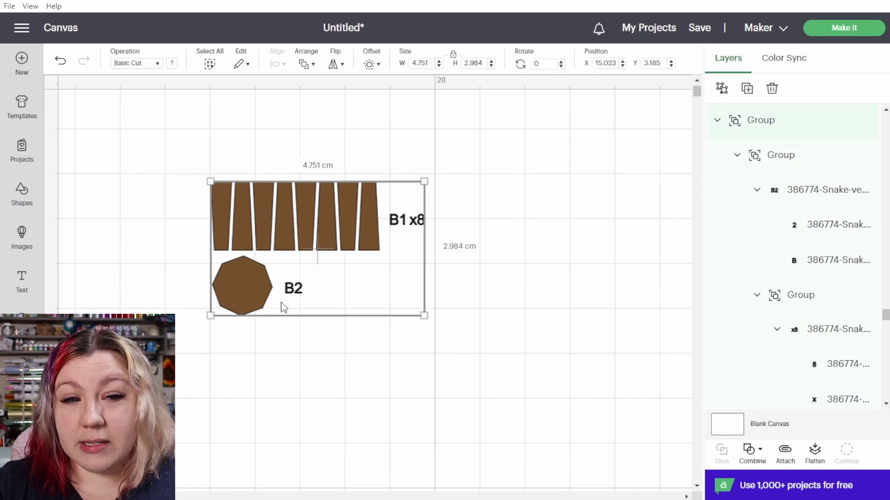
left_click(823, 198)
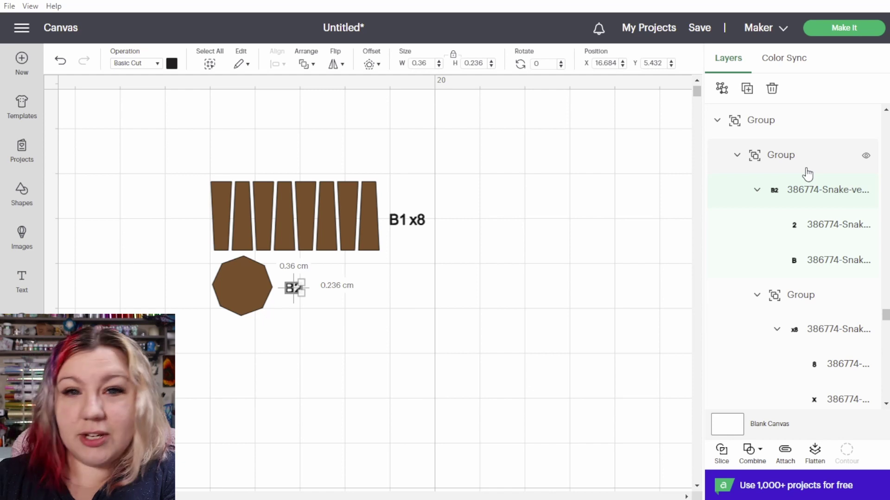
left_click(776, 158)
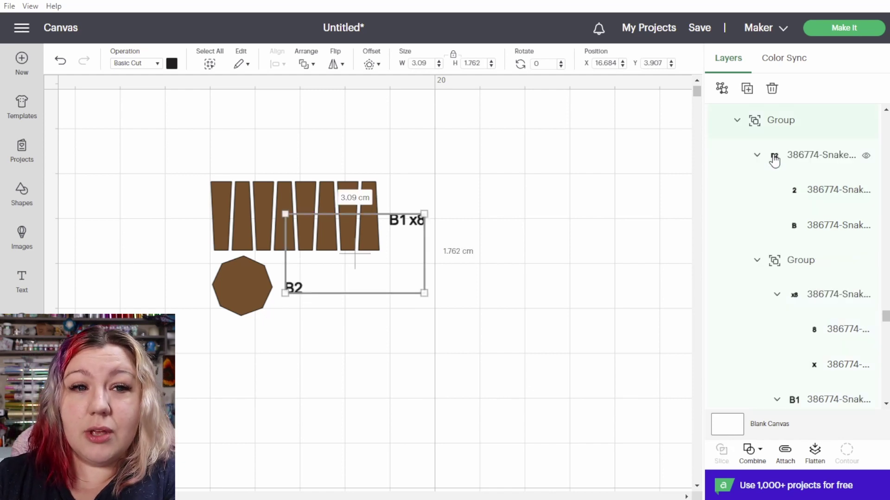
left_click(781, 132)
- Ungroup the brown bars and octagon, attach them as one piece, and move it up-left
left_click(315, 287)
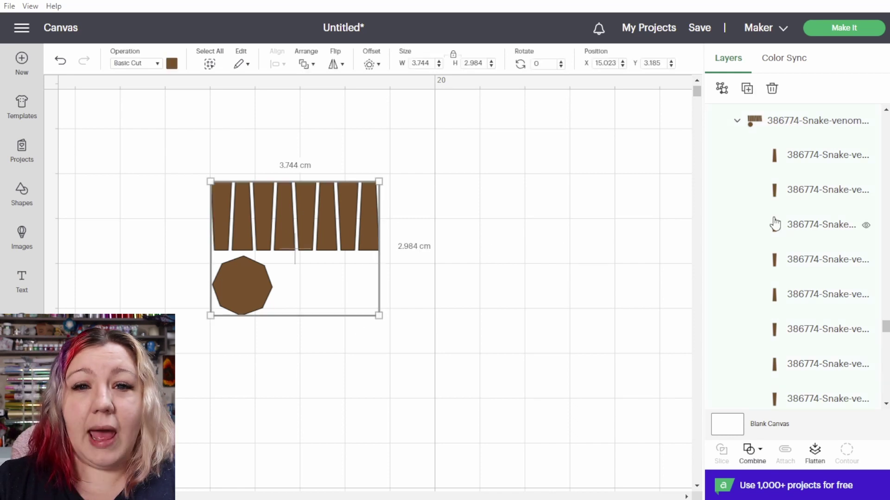
scroll(797, 241, "down", 3)
scroll(811, 285, "up", 3)
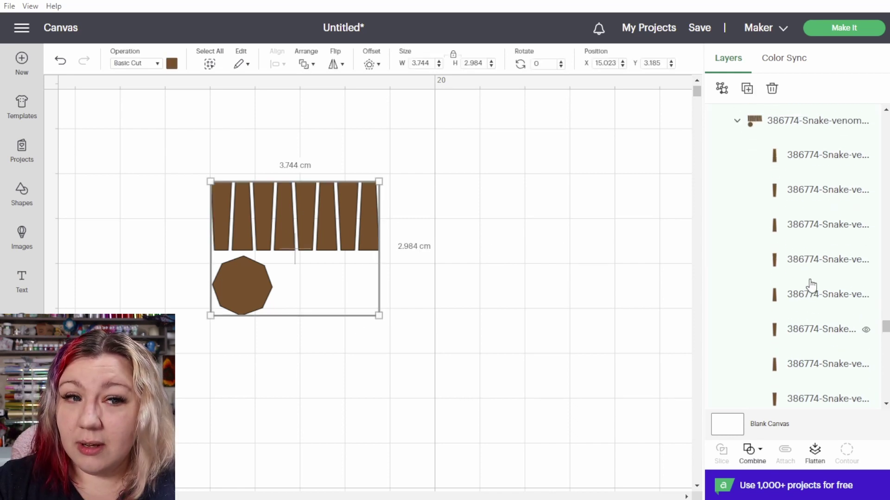
scroll(825, 297, "up", 4)
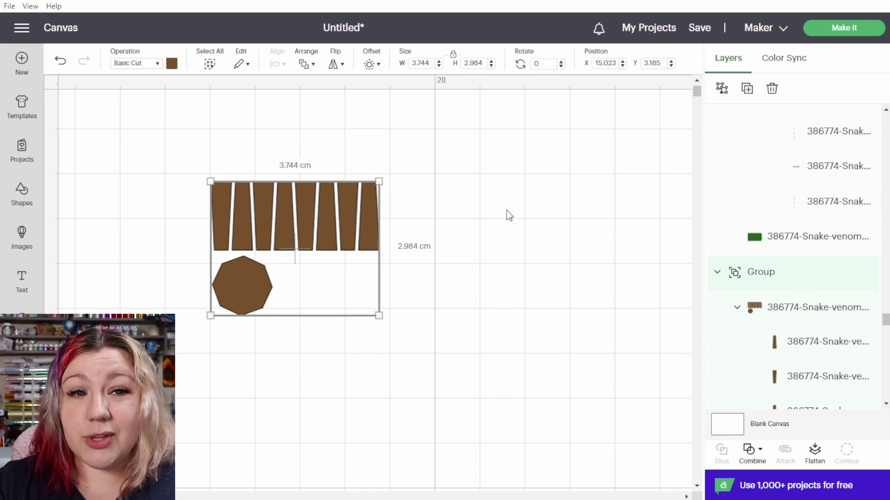
right_click(278, 207)
left_click(320, 66)
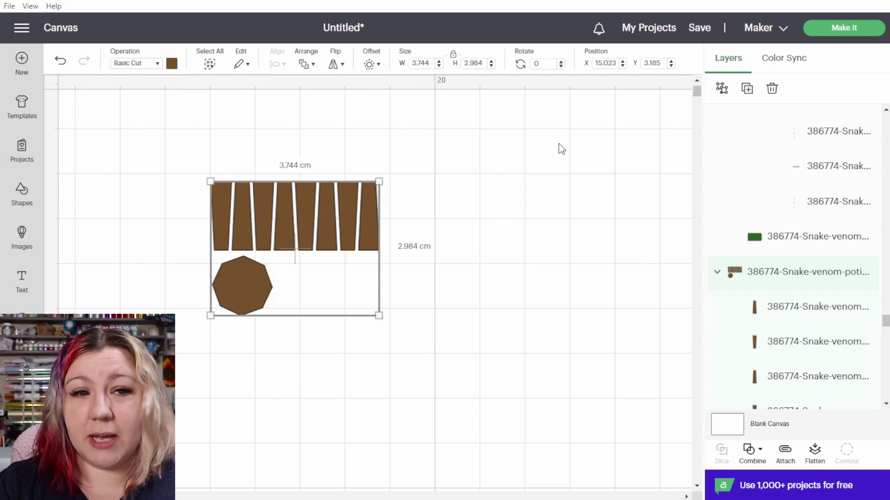
right_click(269, 199)
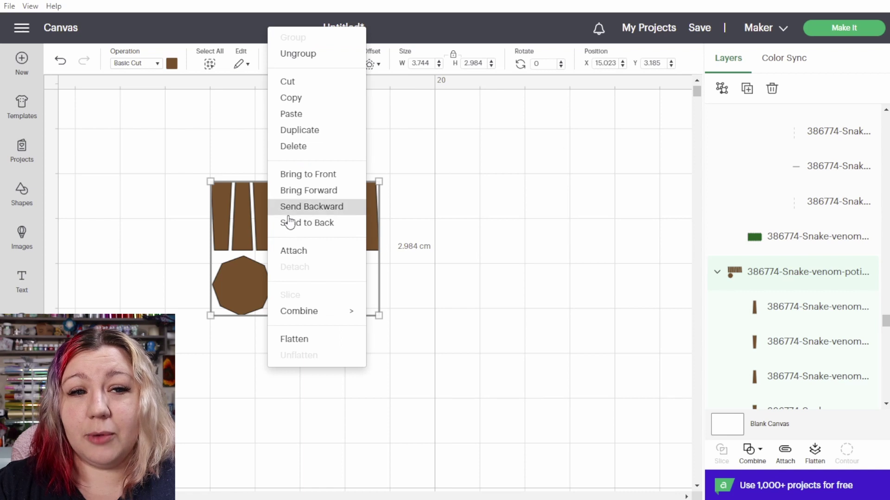
left_click(316, 250)
left_click_drag(368, 192, 269, 132)
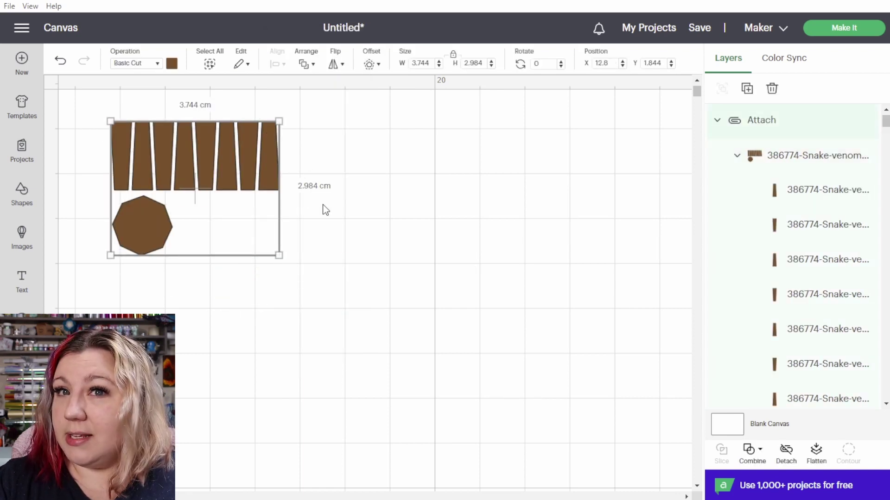
scroll(370, 278, "right", 10)
- Shift the light-brown pieces group, then delete its Light Brown and L1 text layers
left_click_drag(493, 337, 398, 298)
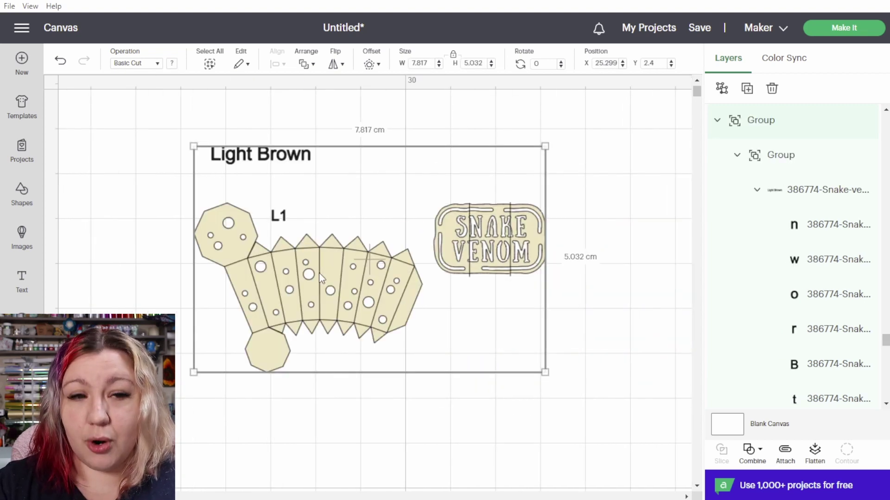
left_click(174, 248)
left_click(243, 155)
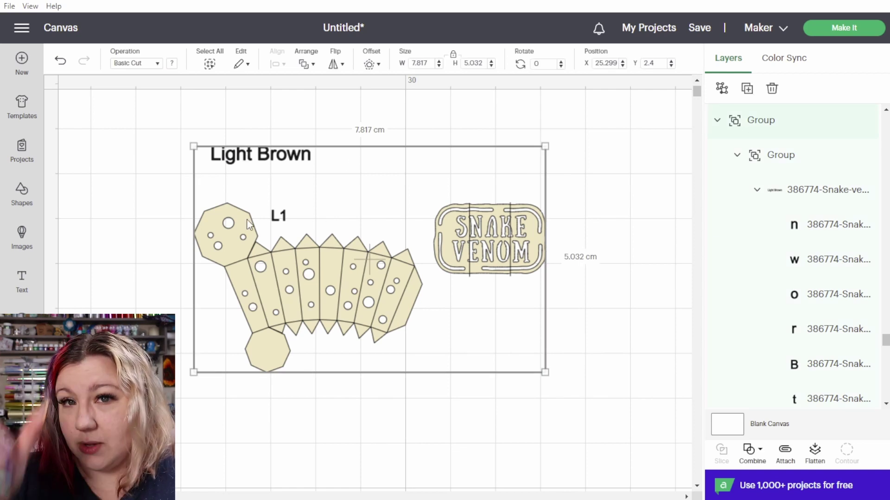
left_click(800, 198)
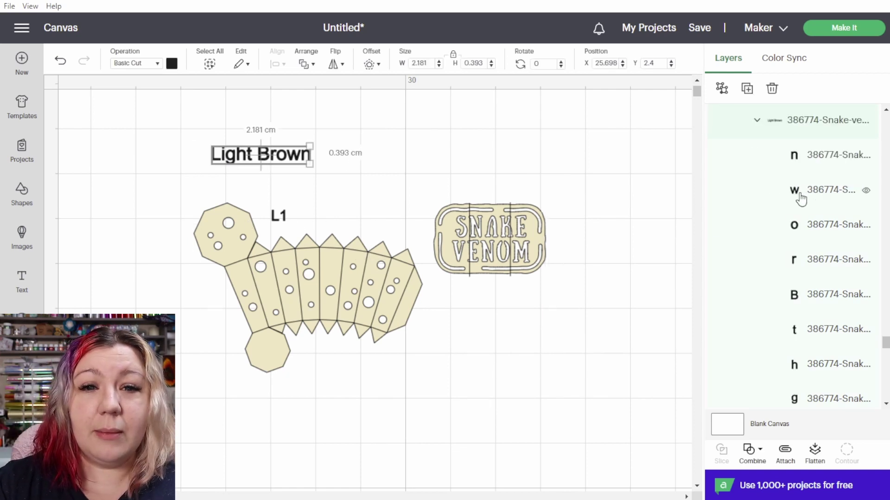
key("Delete")
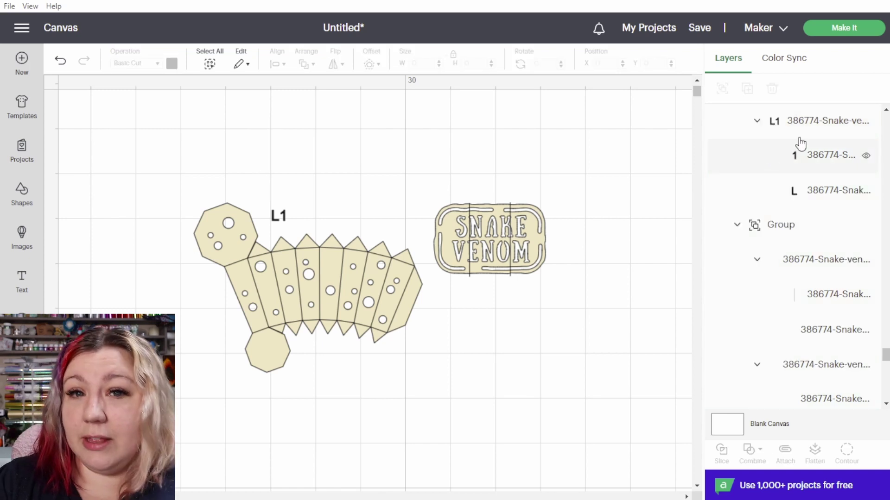
left_click(806, 118)
key("Delete")
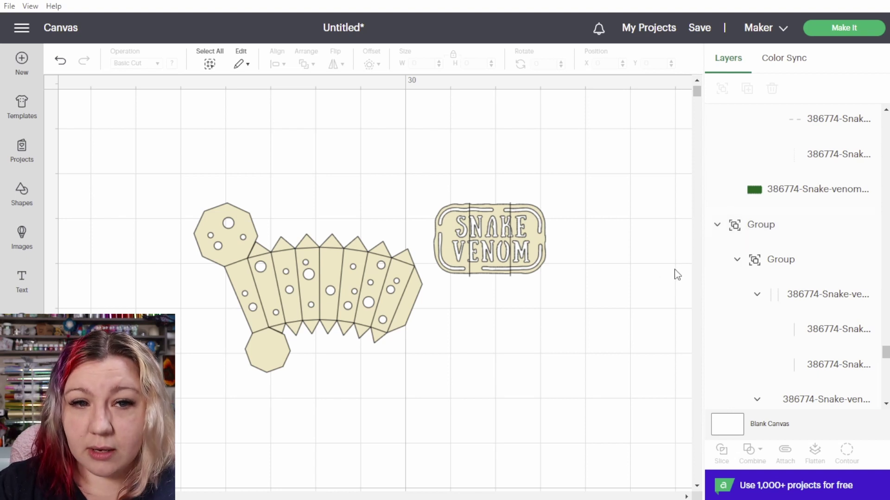
- Set Operation to Score for the Snake Venom label lines and snake body lines, then nudge both left
left_click(838, 306)
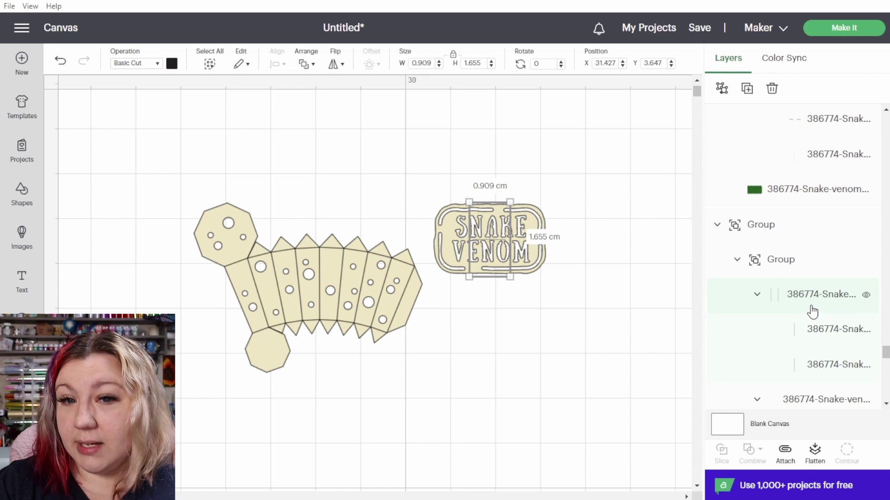
left_click(157, 65)
left_click(150, 200)
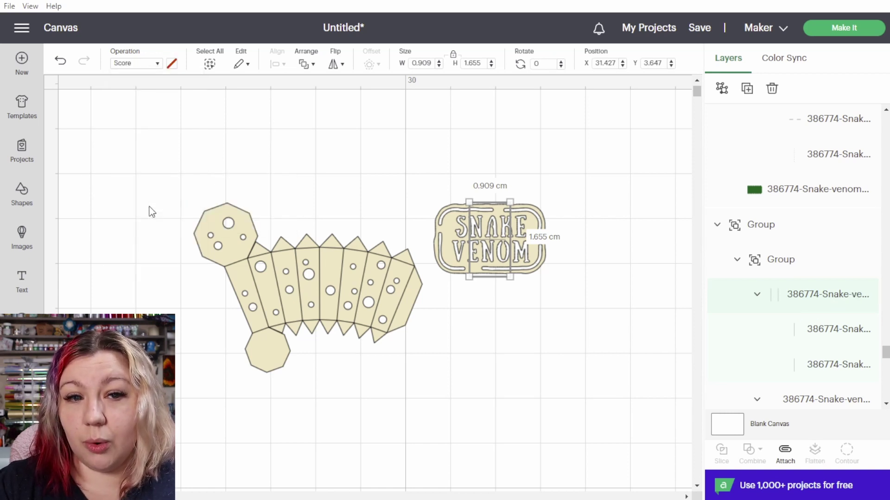
scroll(816, 337, "down", 3)
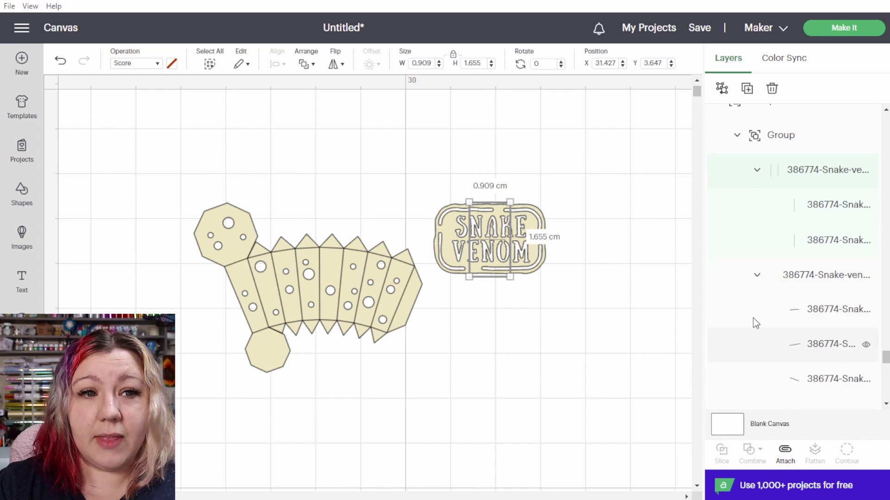
left_click(815, 275)
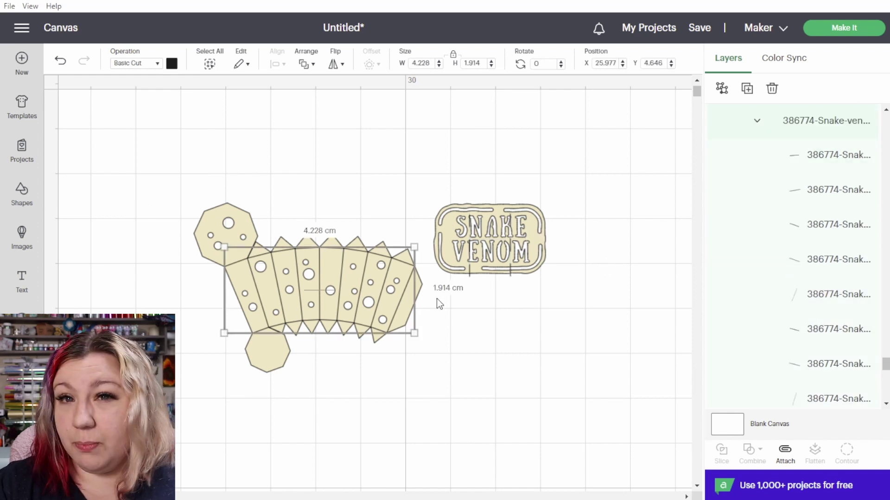
left_click(157, 63)
left_click(139, 201)
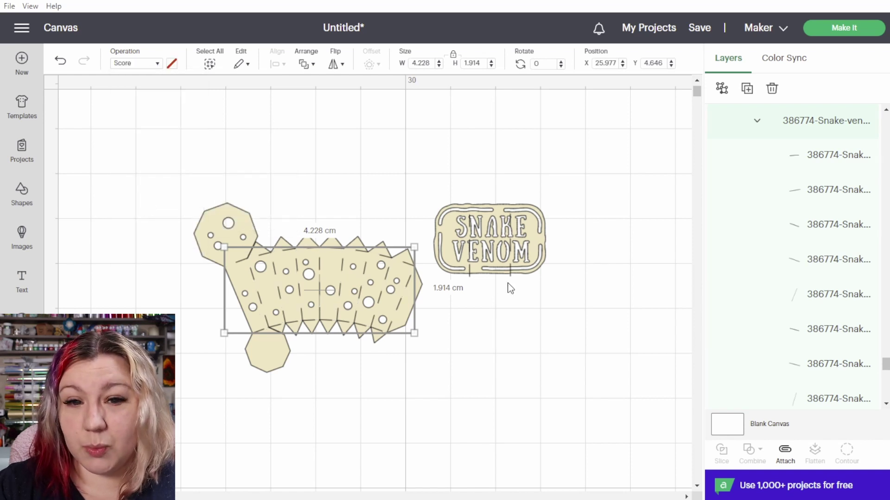
left_click(507, 268)
key("ctrl+a")
left_click_drag(483, 250, 451, 258)
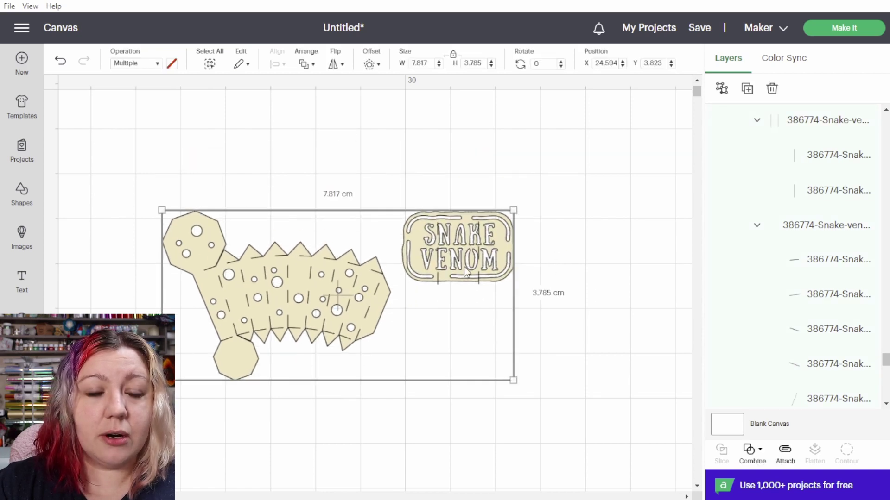
- Ungroup the selected pieces and their score-line group
right_click(292, 259)
left_click(334, 111)
right_click(437, 278)
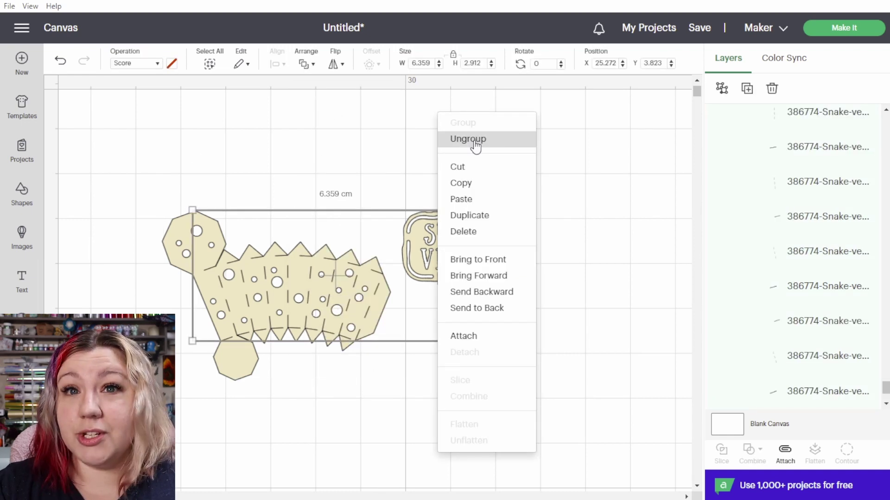
left_click(474, 140)
left_click(560, 258)
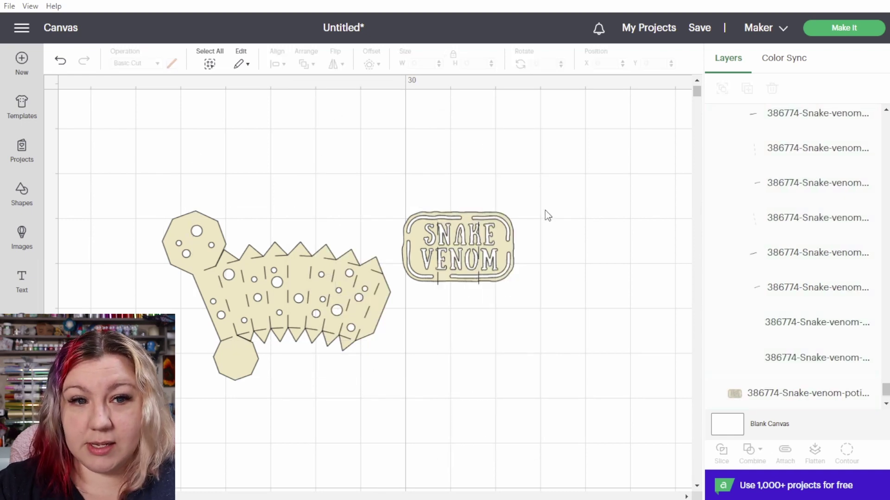
- Attach the score lines to the SNAKE VENOM label and to the snake body separately
left_click_drag(578, 301, 419, 211)
left_click_drag(479, 248, 502, 173)
right_click(487, 227)
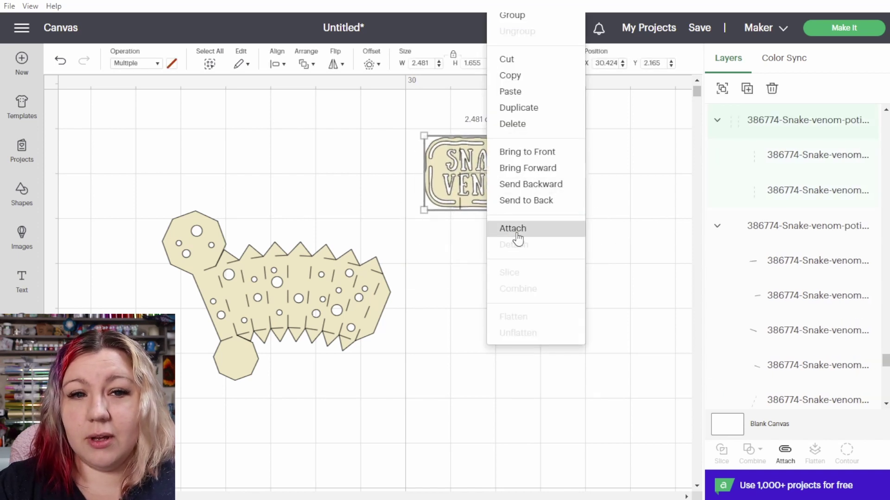
left_click(515, 232)
left_click_drag(516, 204, 606, 195)
left_click_drag(135, 187, 419, 399)
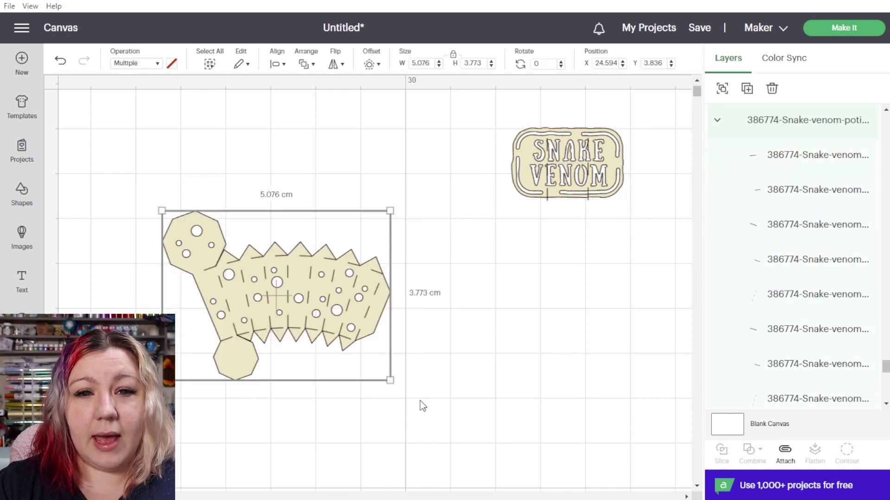
right_click(285, 270)
left_click(328, 322)
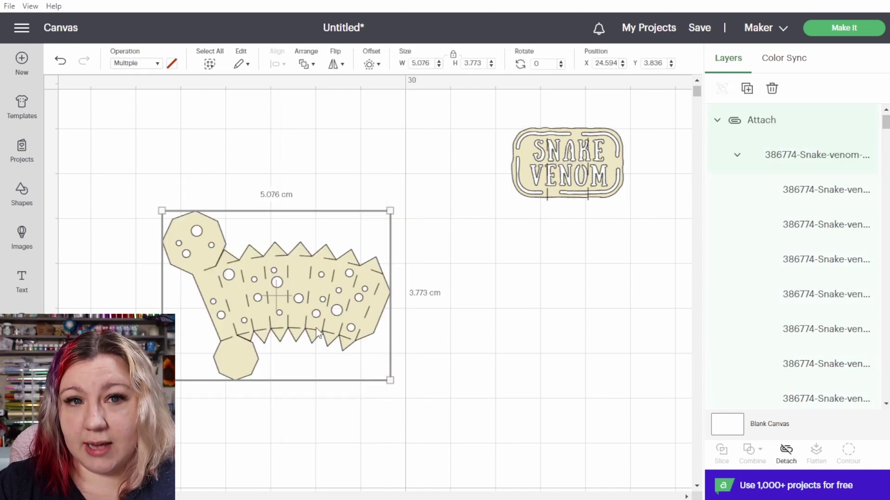
- Turn the SNAKE VENOM label a quarter turn beside the snake body and attach them together
left_click_drag(566, 171, 143, 352)
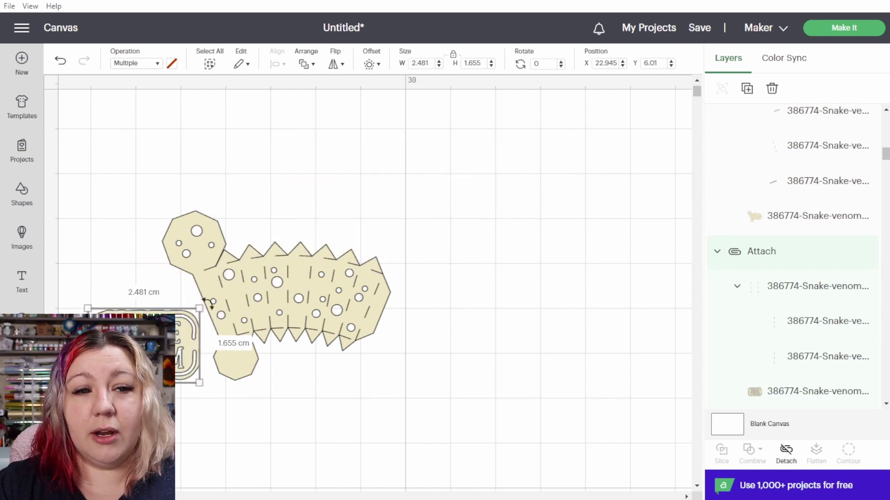
left_click_drag(211, 302, 47, 206)
left_click_drag(359, 433, 158, 223)
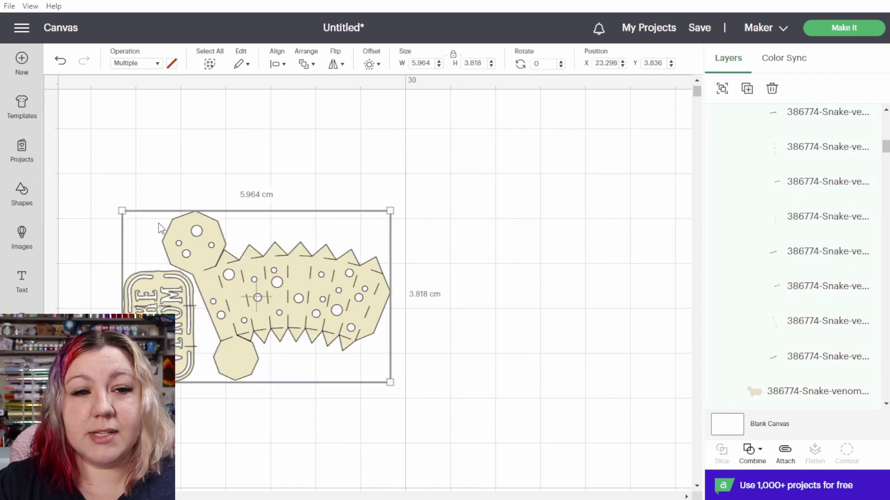
right_click(230, 305)
left_click(292, 358)
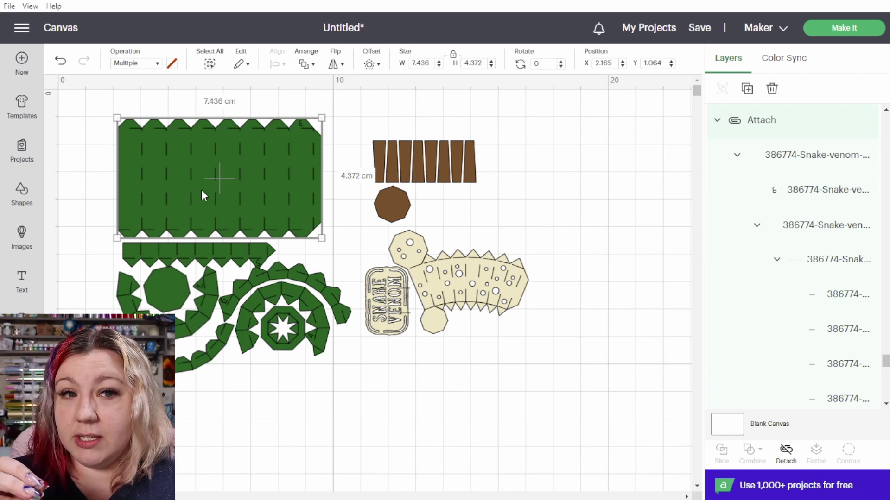
- Select every potion piece and scale the whole set up to 37.622 × 23.007 cm
left_click(202, 191)
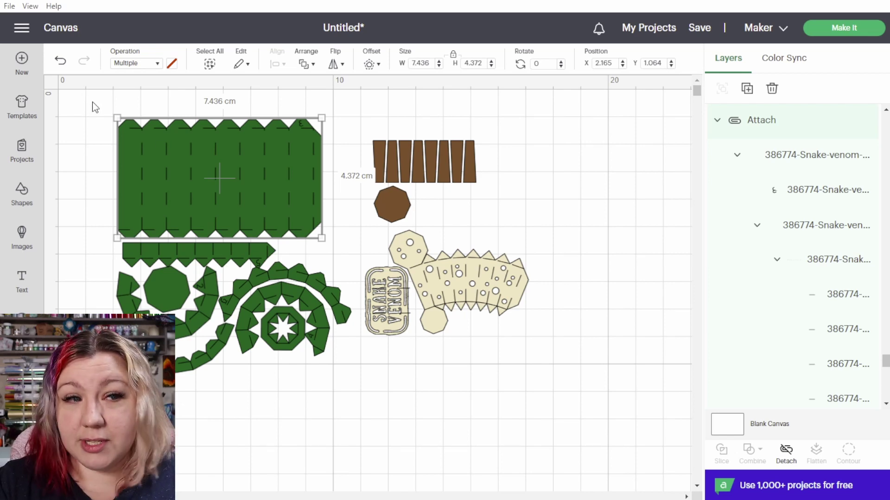
left_click_drag(97, 107, 591, 434)
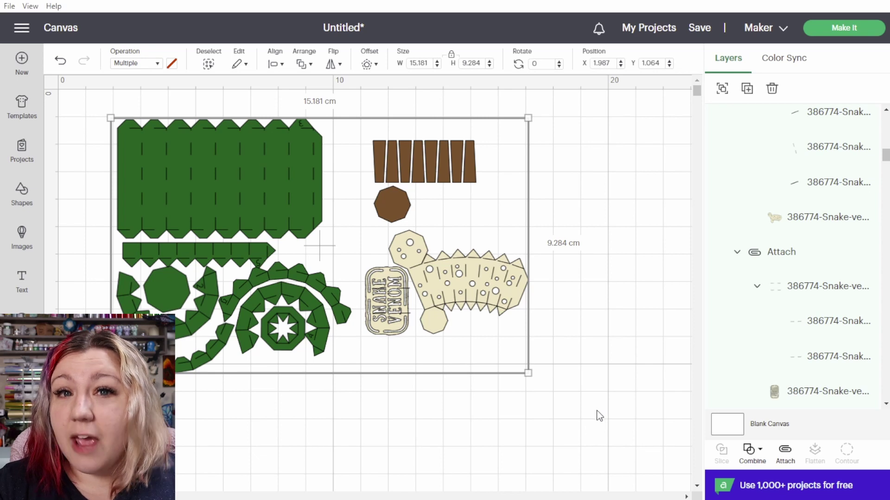
scroll(523, 371, "down", 3)
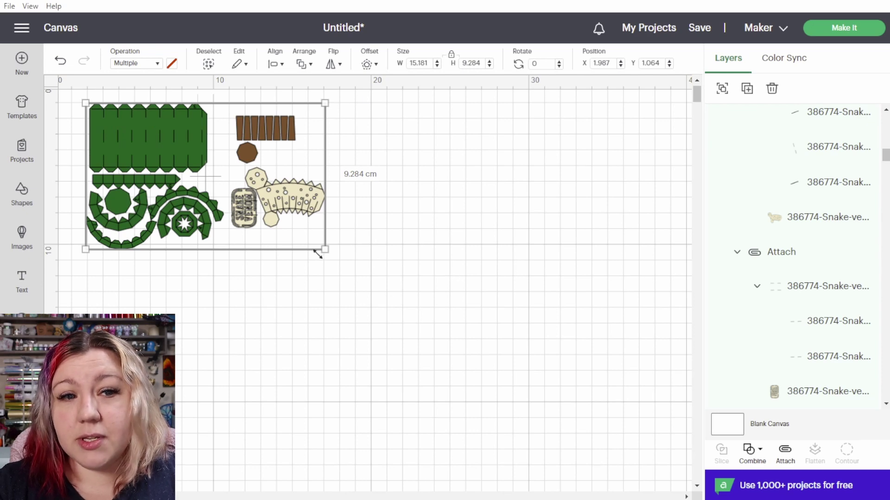
left_click_drag(319, 252, 643, 452)
mouse_move(299, 220)
left_mouse_down()
mouse_move(304, 211)
mouse_move(314, 224)
mouse_move(329, 369)
mouse_move(338, 358)
mouse_move(285, 217)
left_mouse_up()
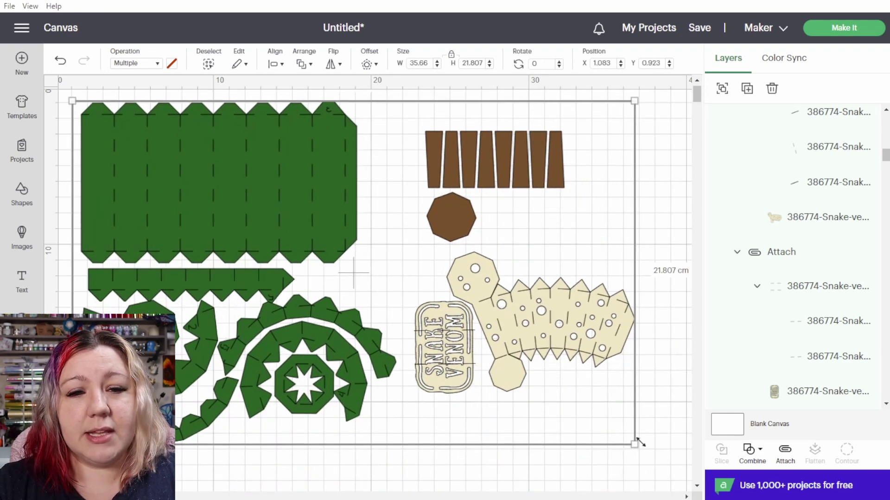
left_click_drag(635, 443, 665, 463)
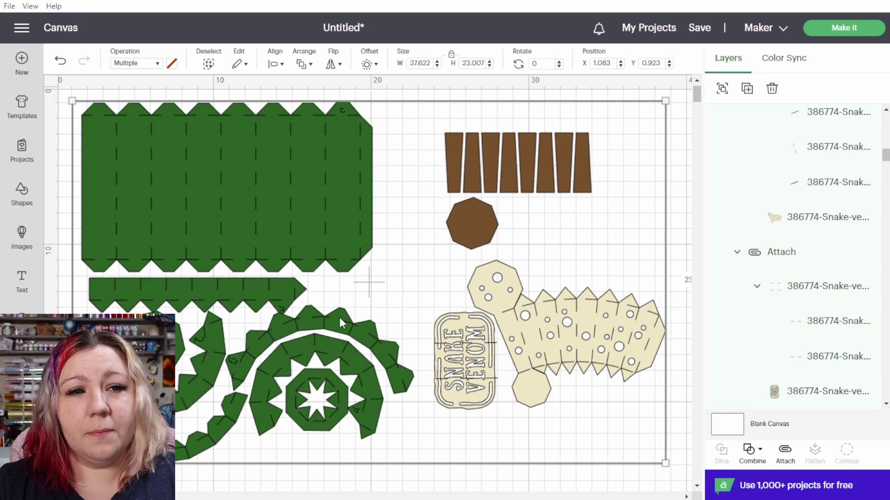
left_click(295, 318)
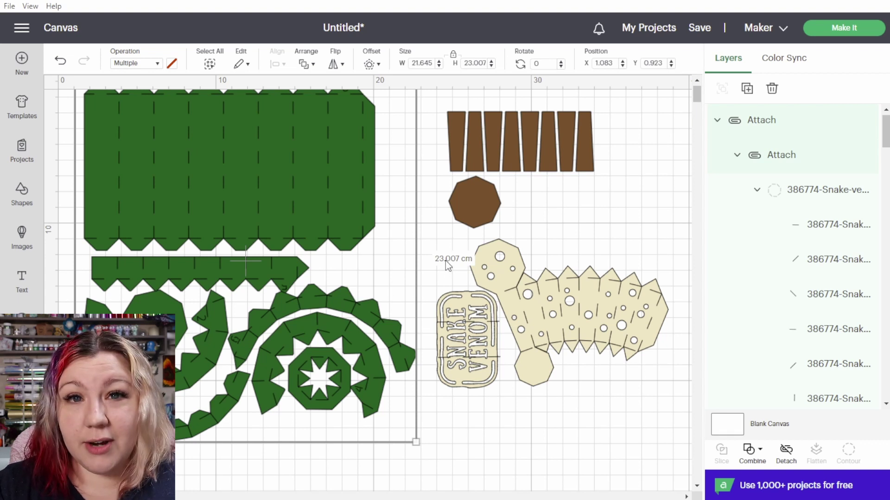
- Shift the green pieces group down-left to X 0.448, Y 1.593 cm, then check other groups
scroll(411, 274, "up", 1)
left_click_drag(234, 142, 391, 116)
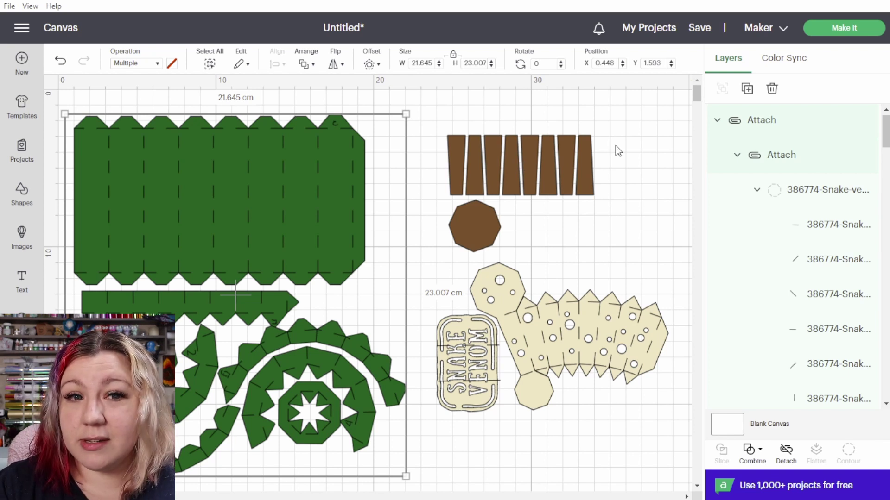
left_click(564, 172)
left_click(584, 330)
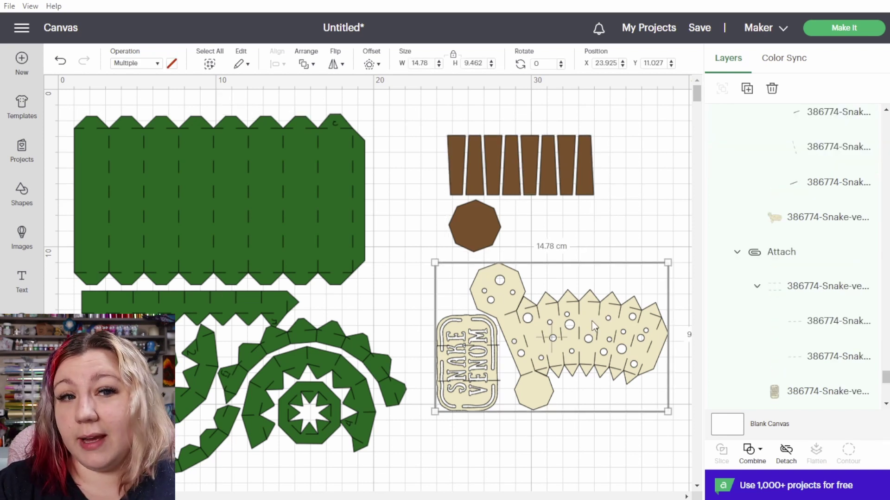